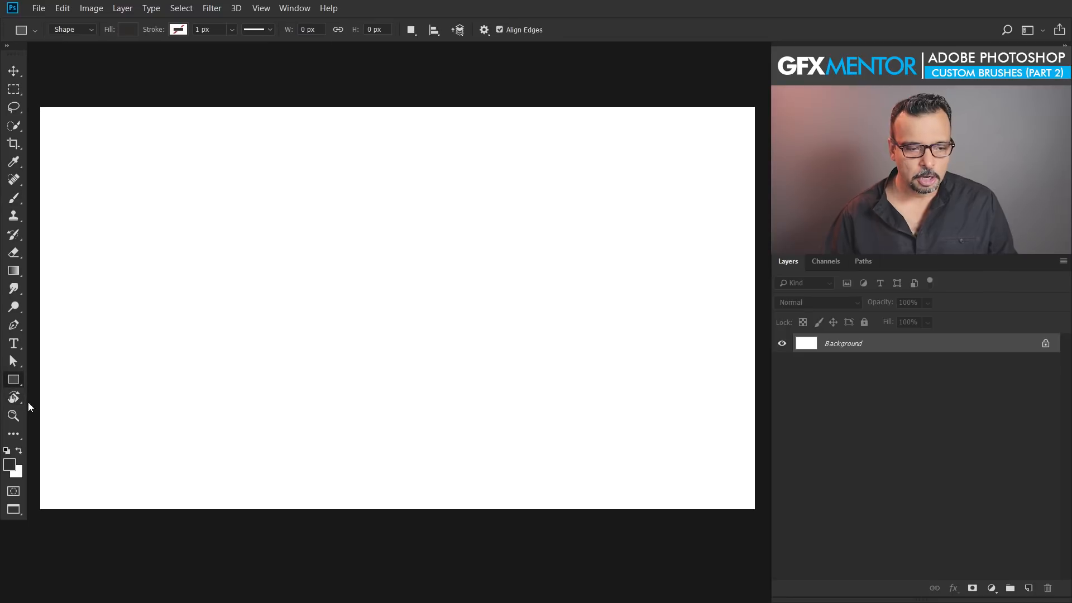
# - Draw a dark butterfly with the Custom Shape tool near the middle of the canvas
pyautogui.moveTo(15, 384); pyautogui.dragTo(88, 442)
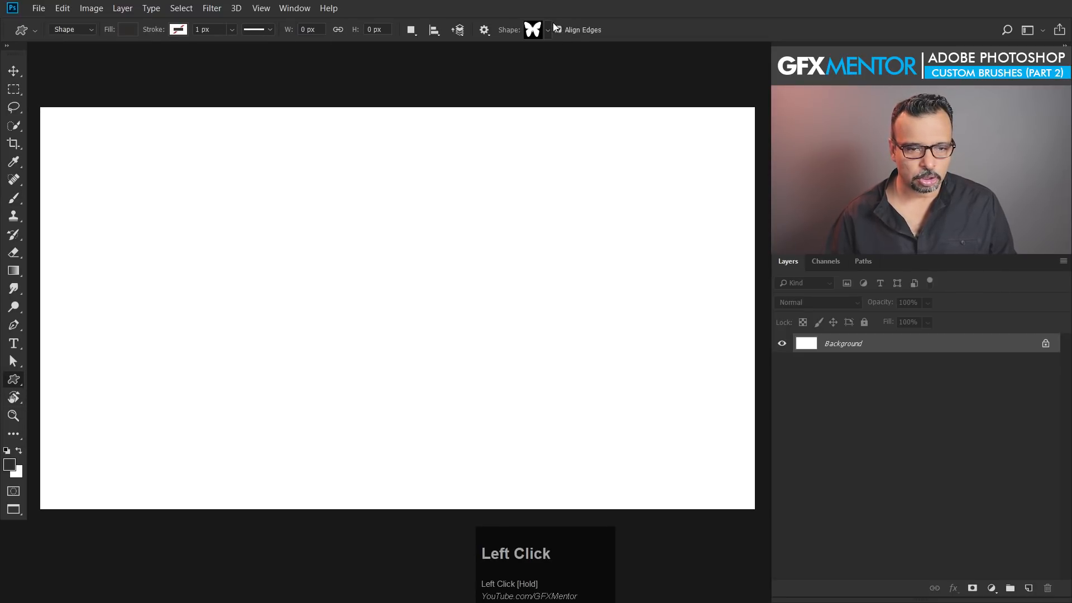
pyautogui.click(547, 28)
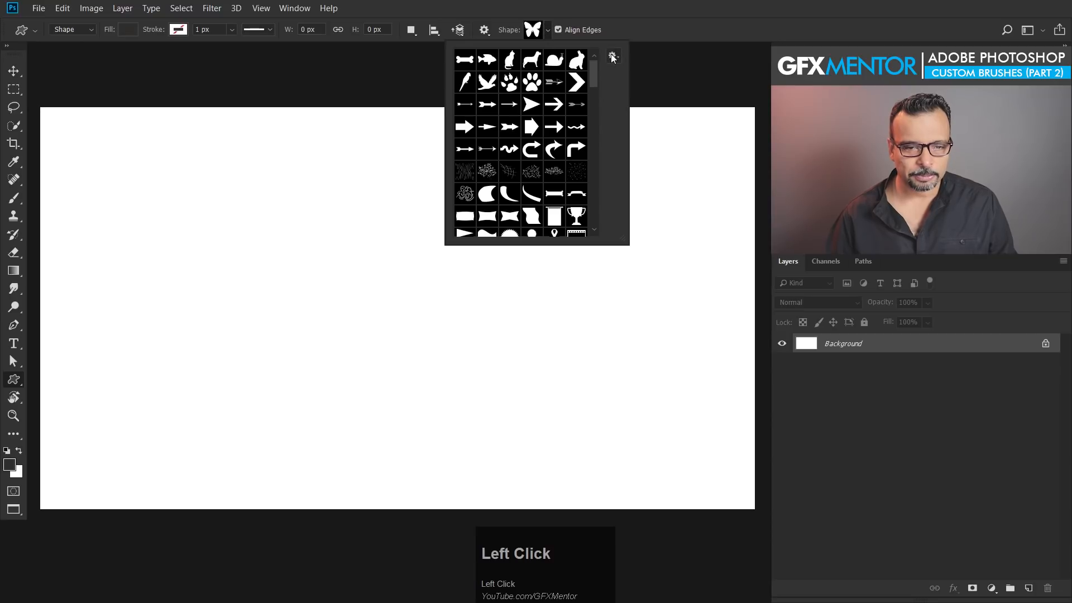
pyautogui.click(612, 56)
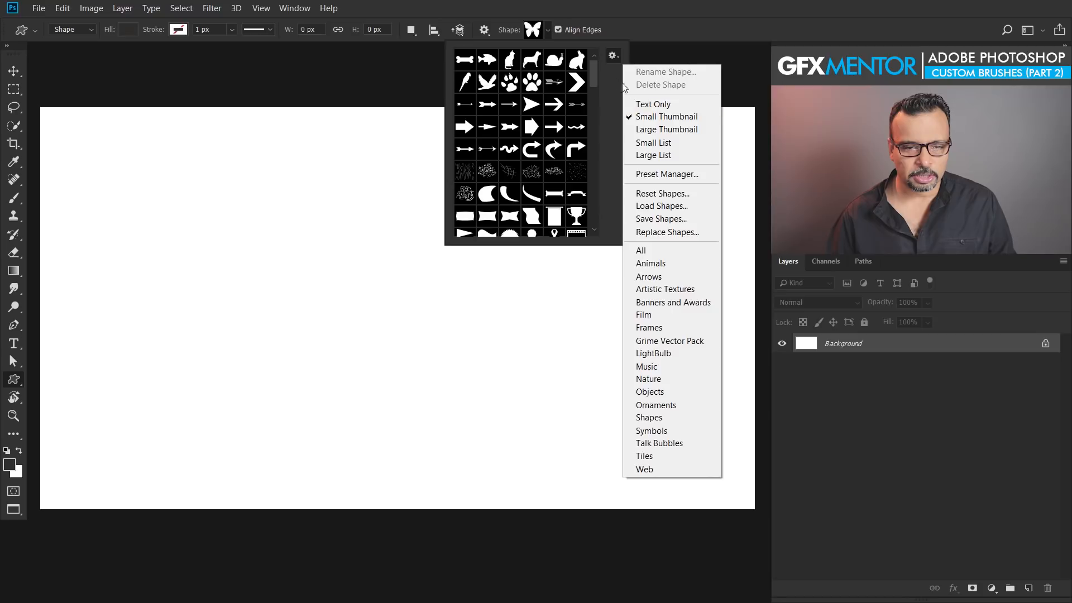
pyautogui.click(592, 67)
pyautogui.moveTo(591, 74); pyautogui.dragTo(591, 110)
pyautogui.click(467, 101)
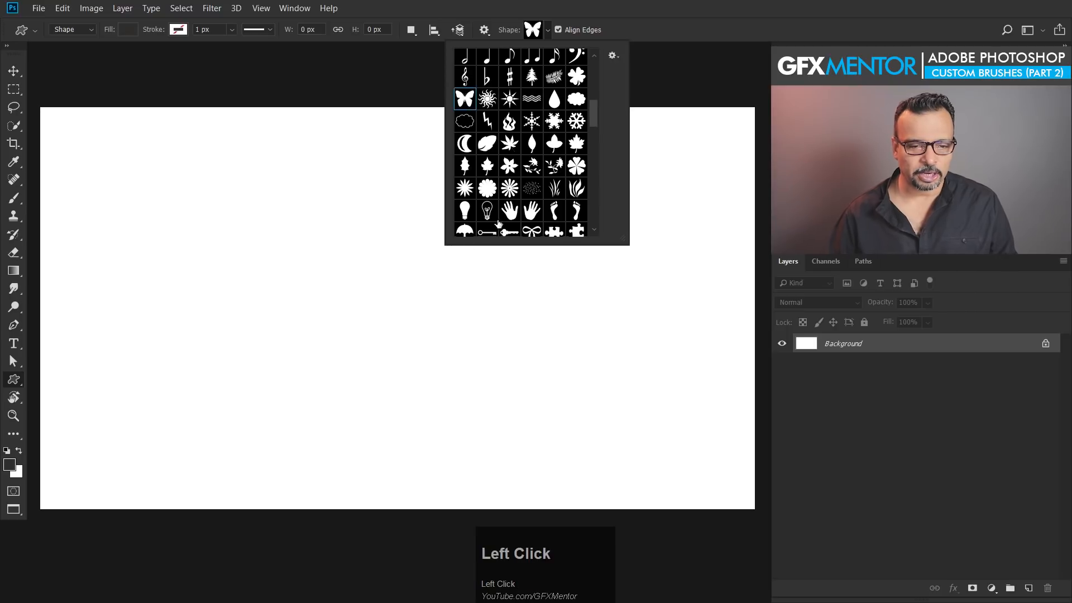
pyautogui.moveTo(344, 233); pyautogui.dragTo(454, 306)
# - Marquee-select the area around the dark butterfly and try to define a brush preset from it
pyautogui.press('m')
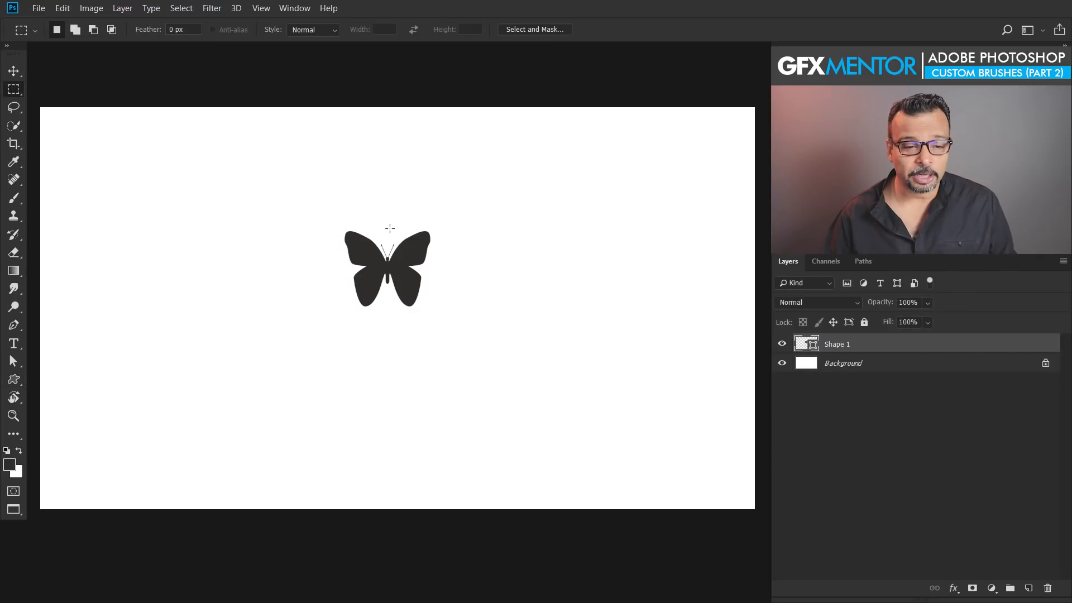
pyautogui.moveTo(323, 208); pyautogui.dragTo(451, 330)
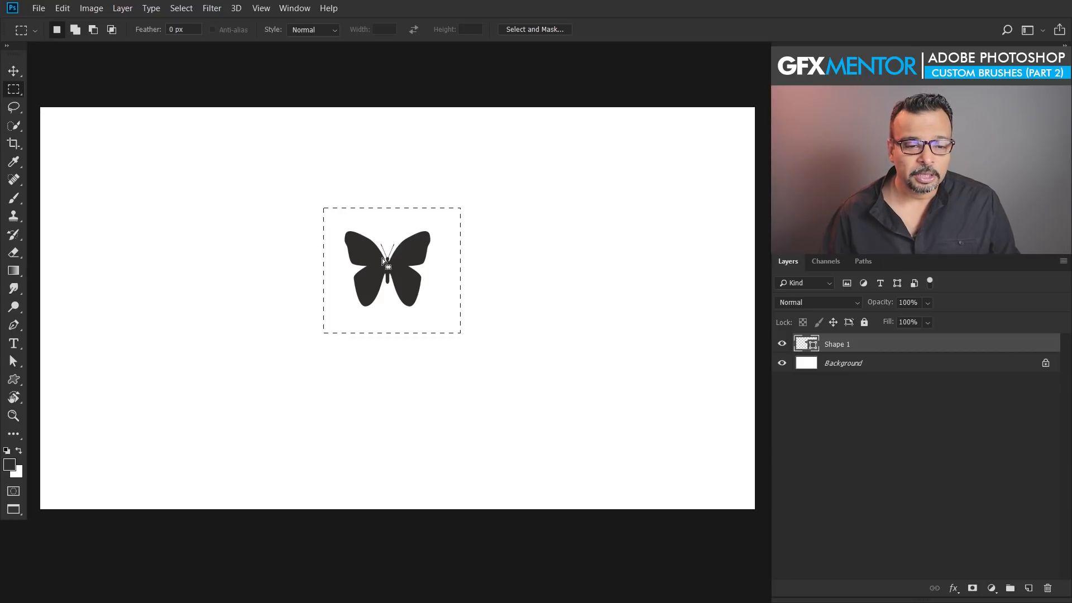
pyautogui.click(499, 259)
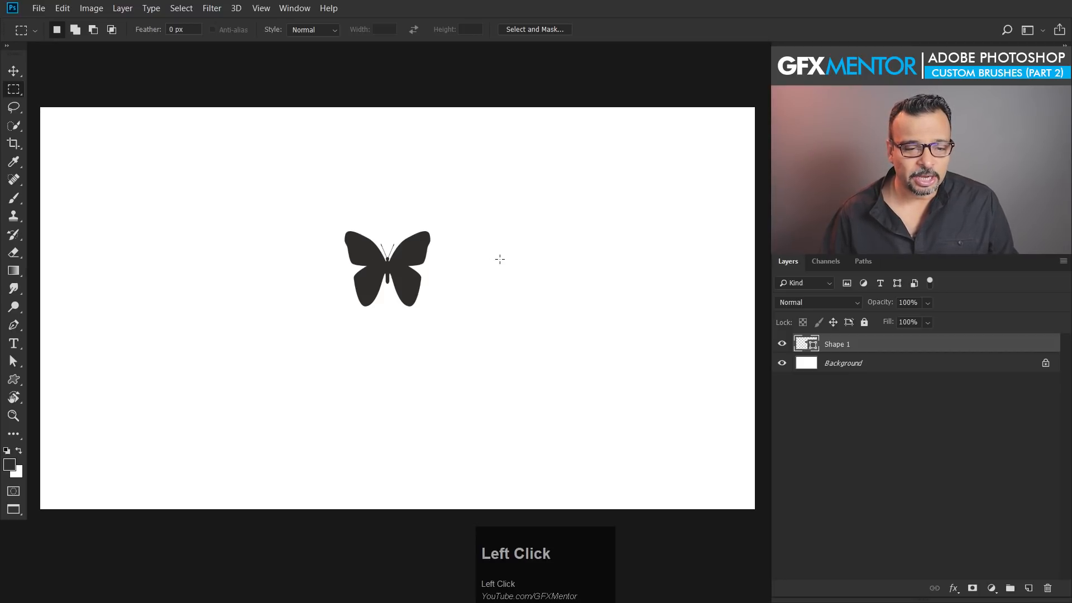
pyautogui.moveTo(319, 197); pyautogui.dragTo(471, 362)
pyautogui.click(69, 9)
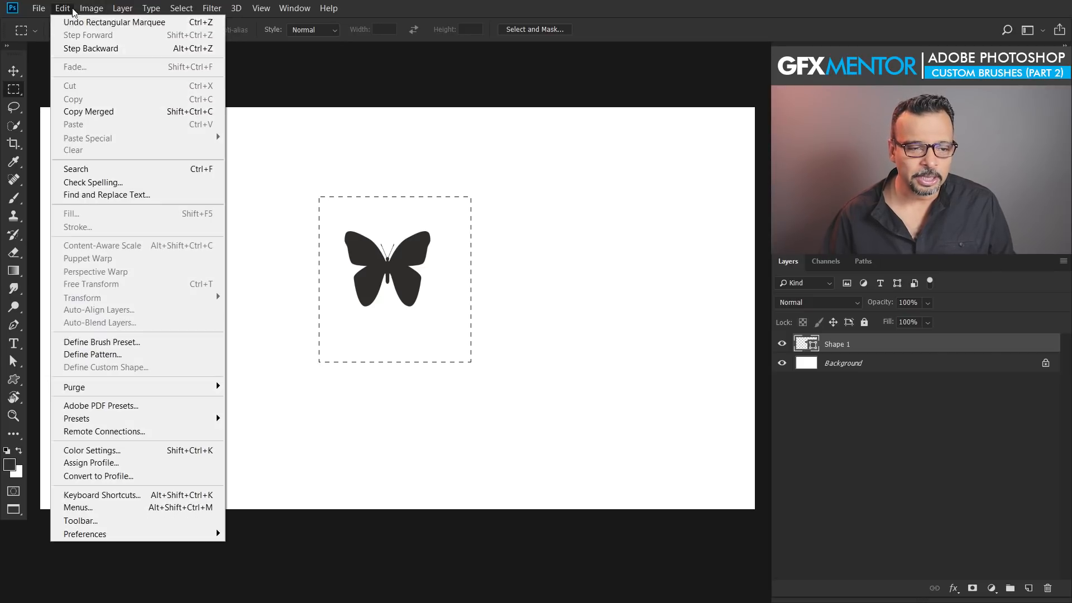
pyautogui.click(136, 340)
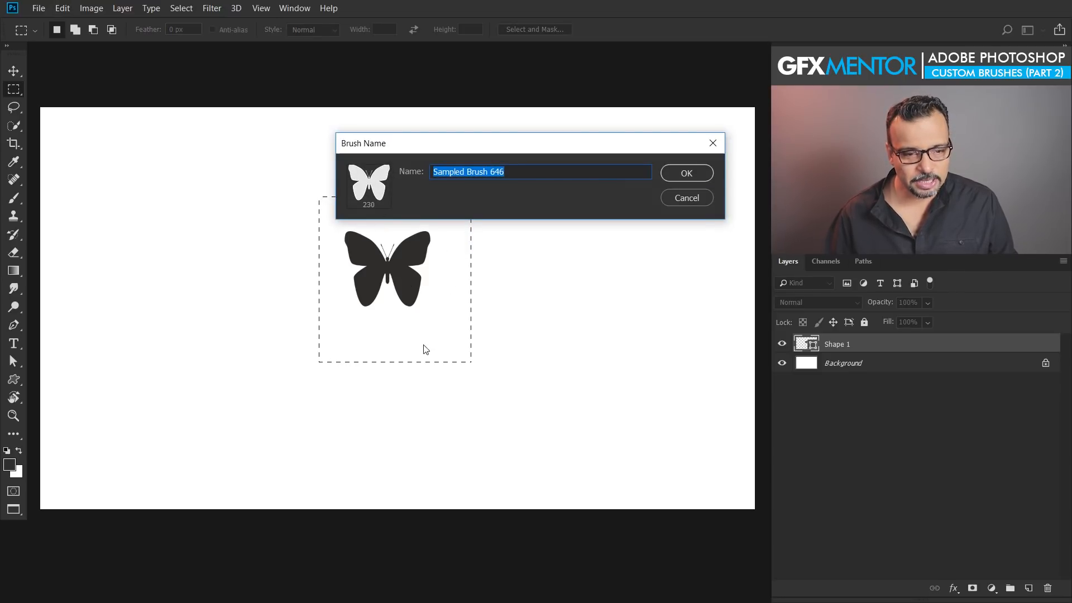
pyautogui.click(686, 173)
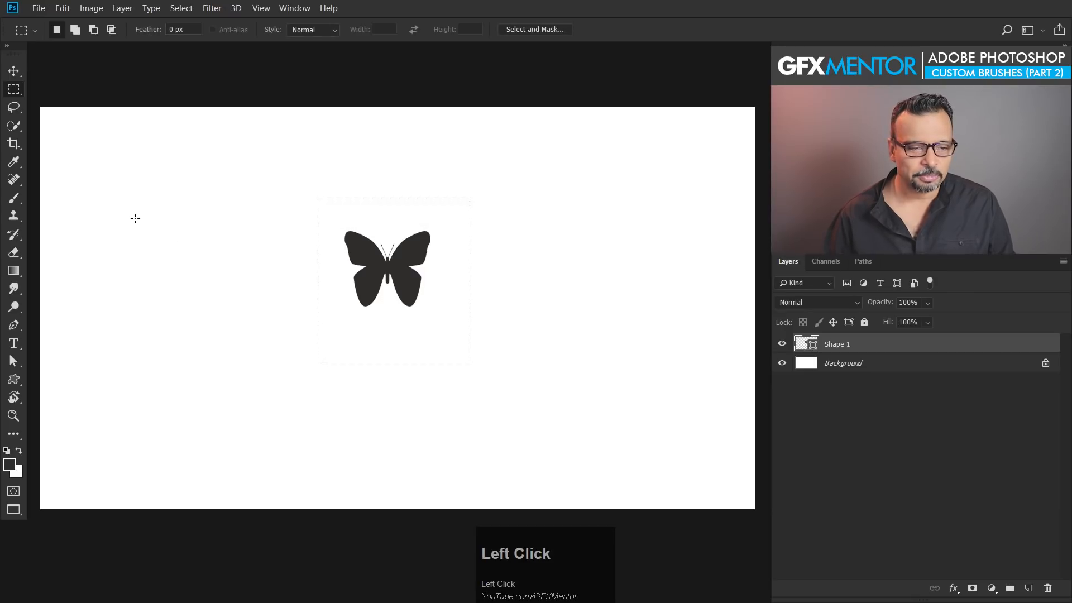
# - Try to define a brush preset from an empty marquee selection beside the butterfly, and dismiss the message
pyautogui.moveTo(113, 207); pyautogui.dragTo(277, 412)
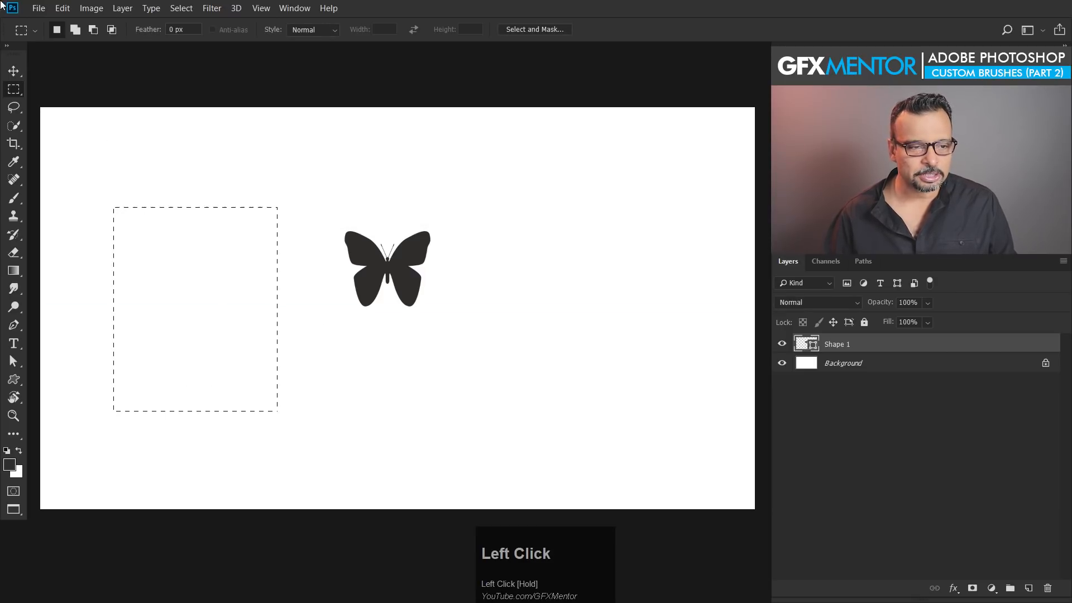
pyautogui.click(61, 9)
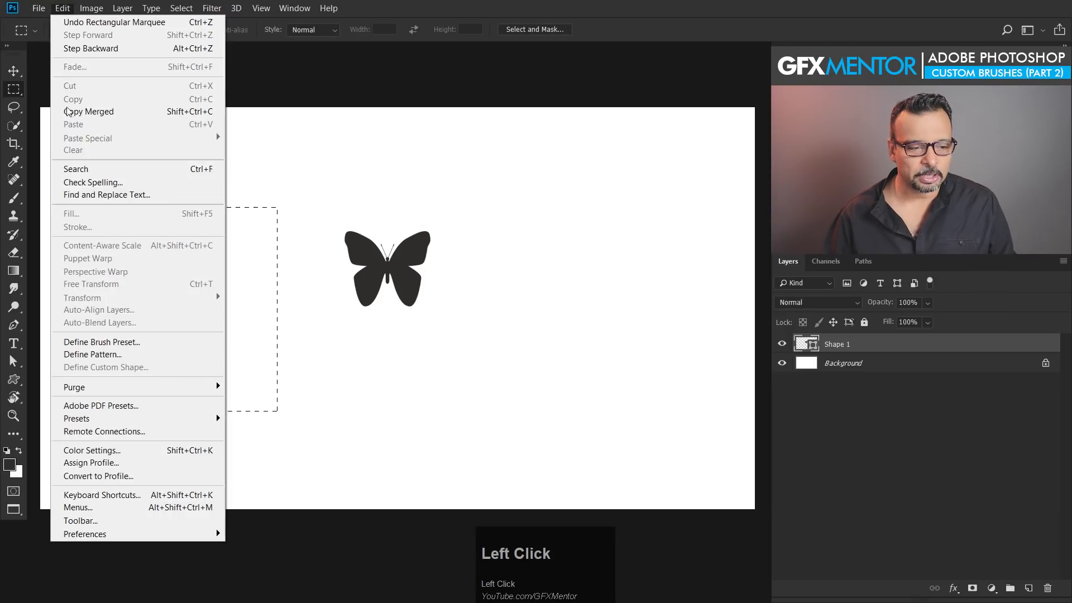
pyautogui.click(114, 345)
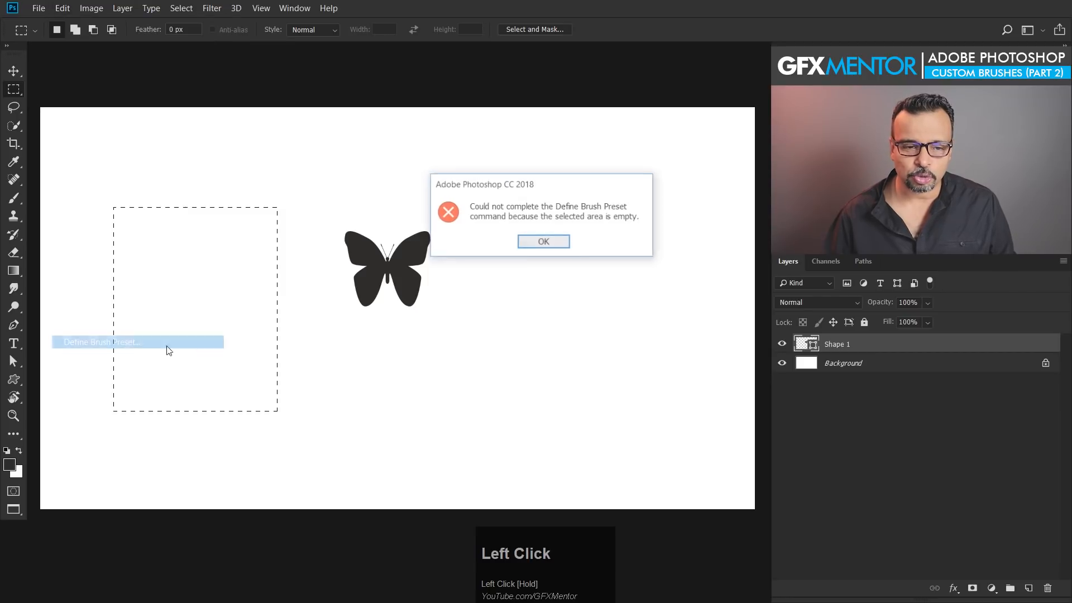
pyautogui.click(537, 241)
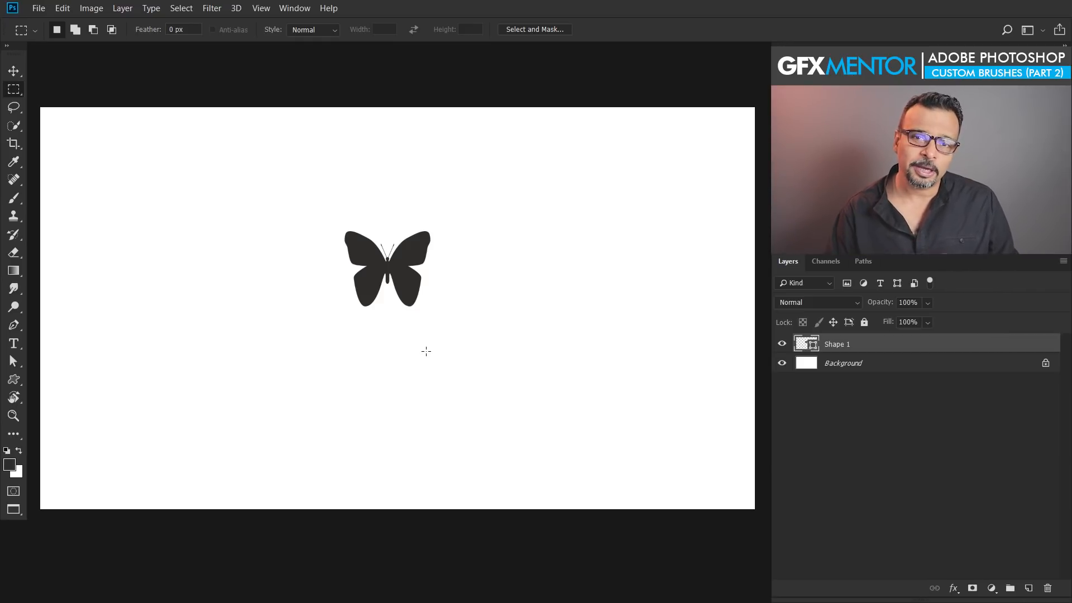
# - Change the butterfly shape's fill colour to orange f3881c
pyautogui.doubleClick(812, 347)
pyautogui.write('f3881c')
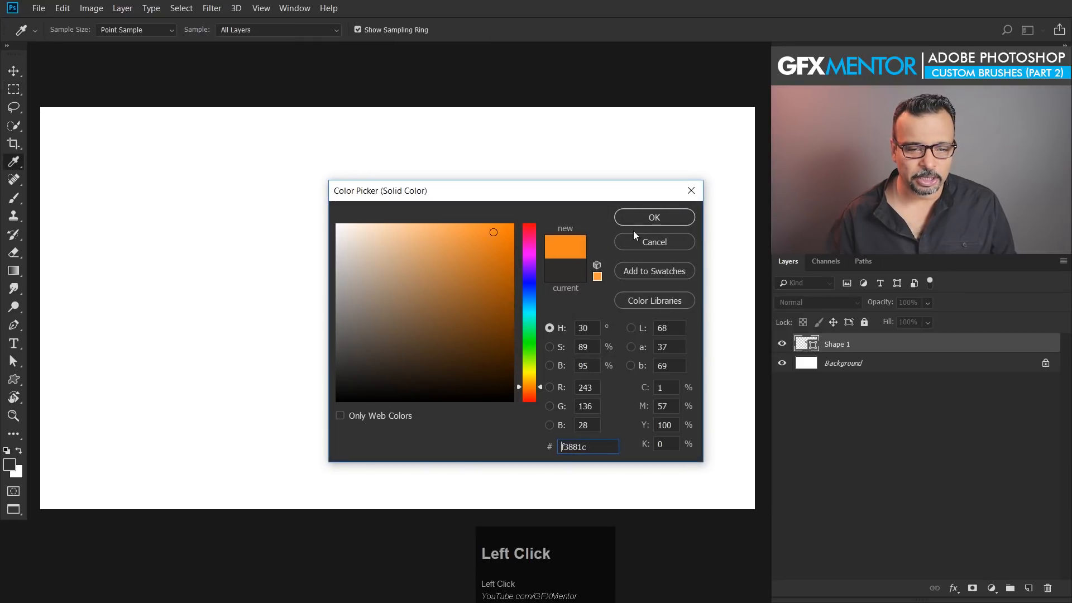
pyautogui.click(652, 218)
# - Marquee-select the orange butterfly, preview it as a brush preset, and cancel without saving
pyautogui.moveTo(269, 187); pyautogui.dragTo(567, 392)
pyautogui.click(62, 8)
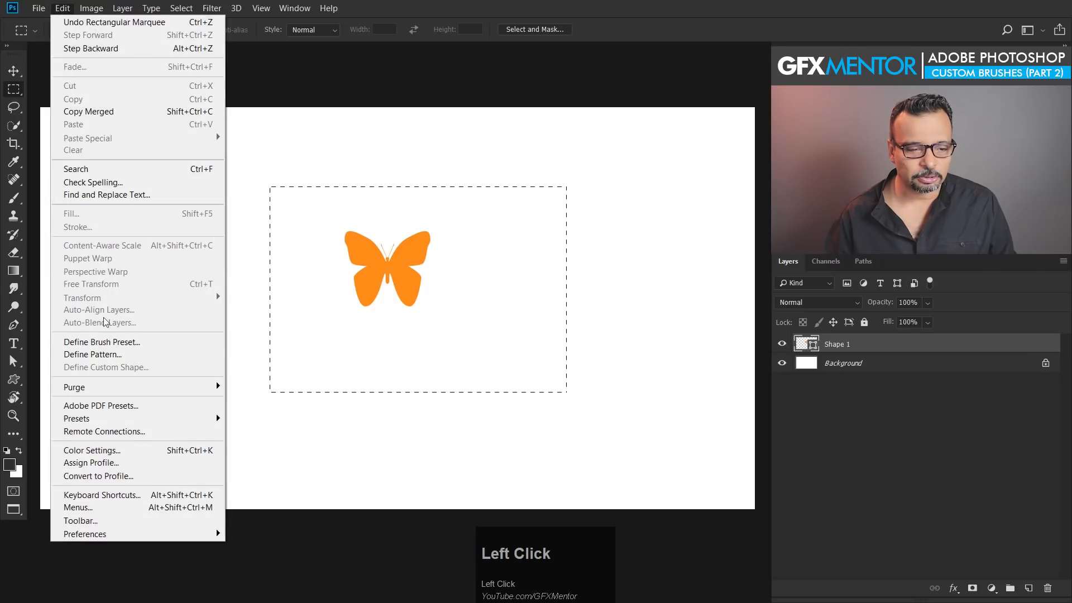
pyautogui.click(106, 342)
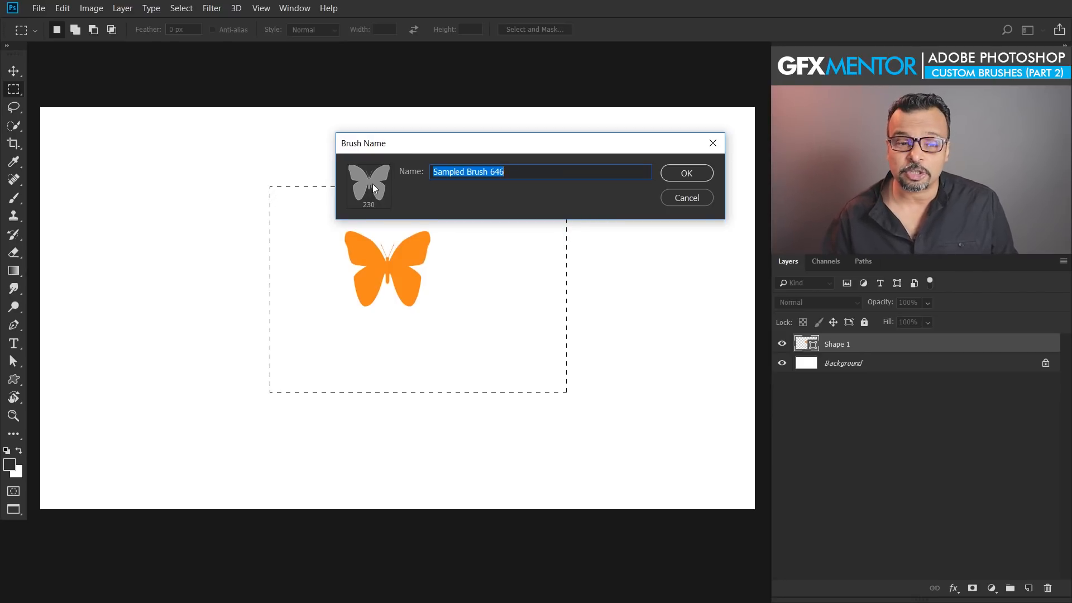
pyautogui.click(699, 199)
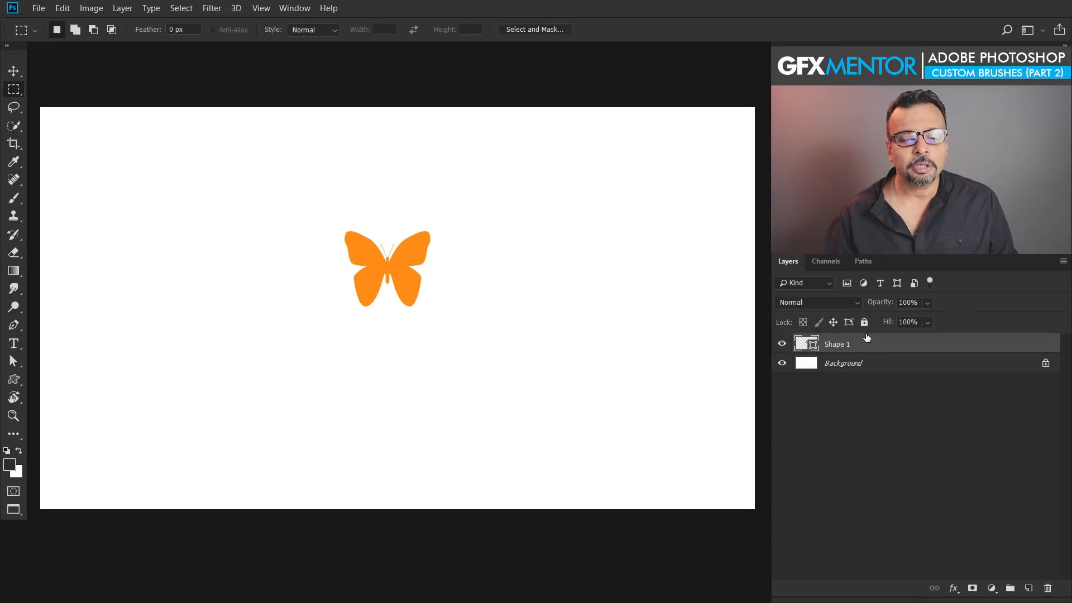
# - Set the butterfly shape's fill colour to black 000000
pyautogui.doubleClick(814, 343)
pyautogui.moveTo(441, 354)
pyautogui.mouseDown()
pyautogui.moveTo(304, 387)
pyautogui.moveTo(303, 426)
pyautogui.mouseUp()
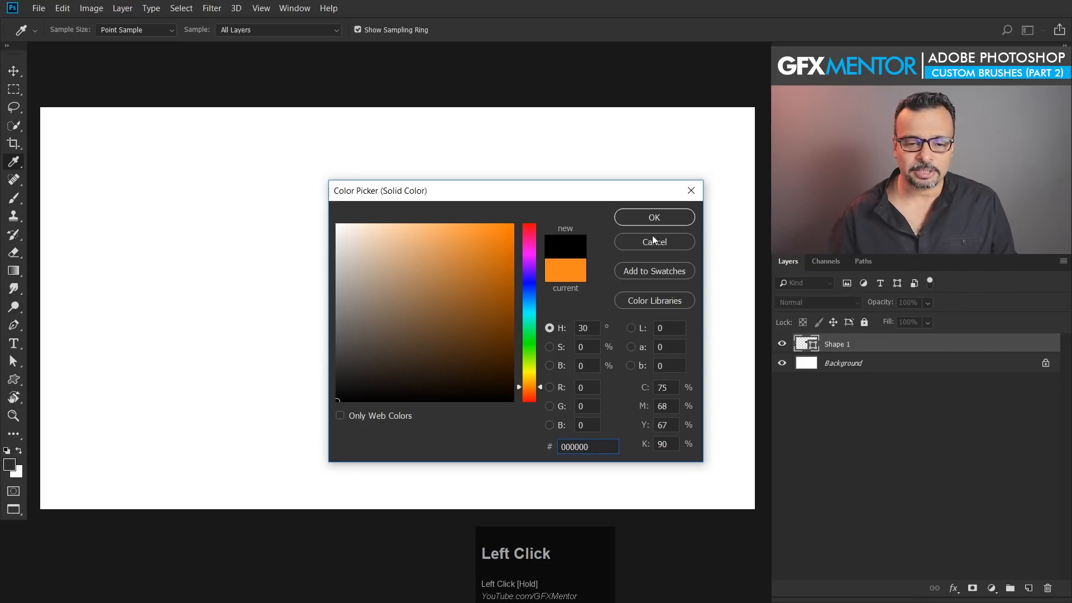
pyautogui.click(652, 220)
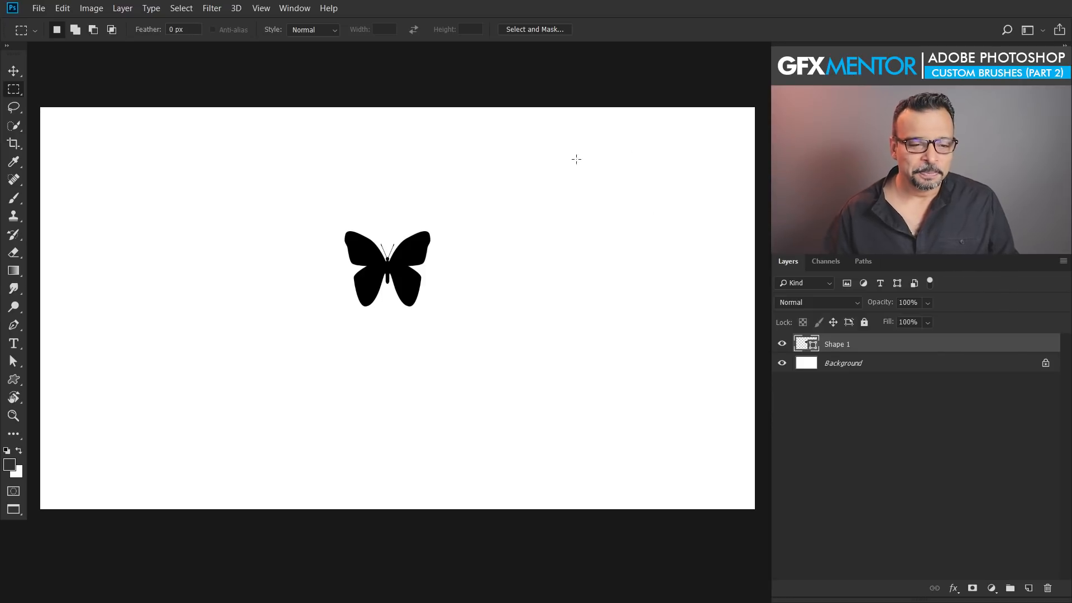
# - Marquee-select the black butterfly and define it as a brush preset named butterfly
pyautogui.click(308, 197)
pyautogui.moveTo(308, 197); pyautogui.dragTo(469, 332)
pyautogui.click(69, 8)
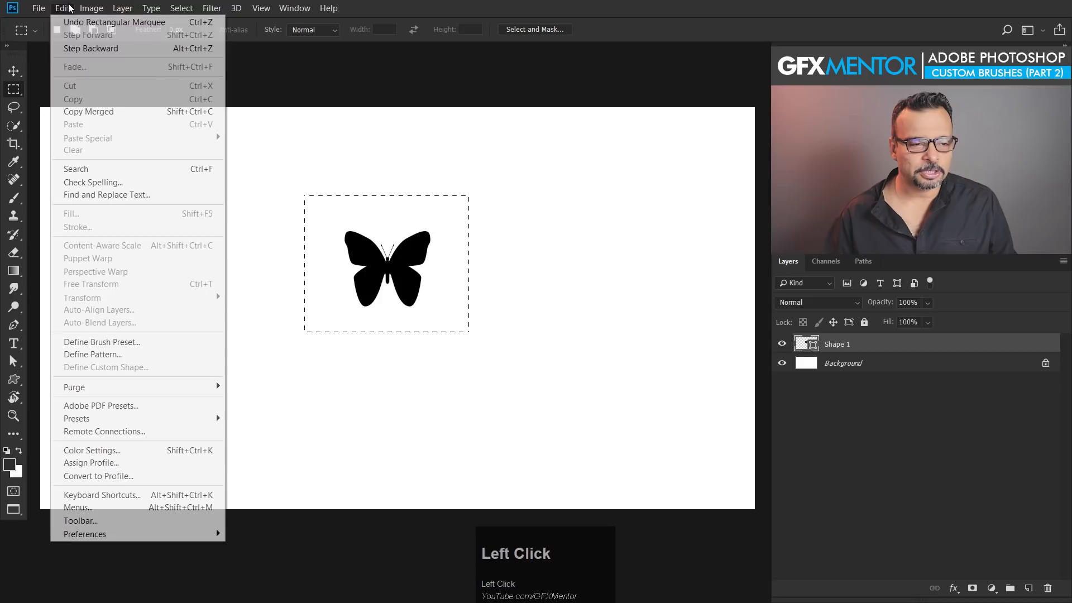
pyautogui.click(149, 343)
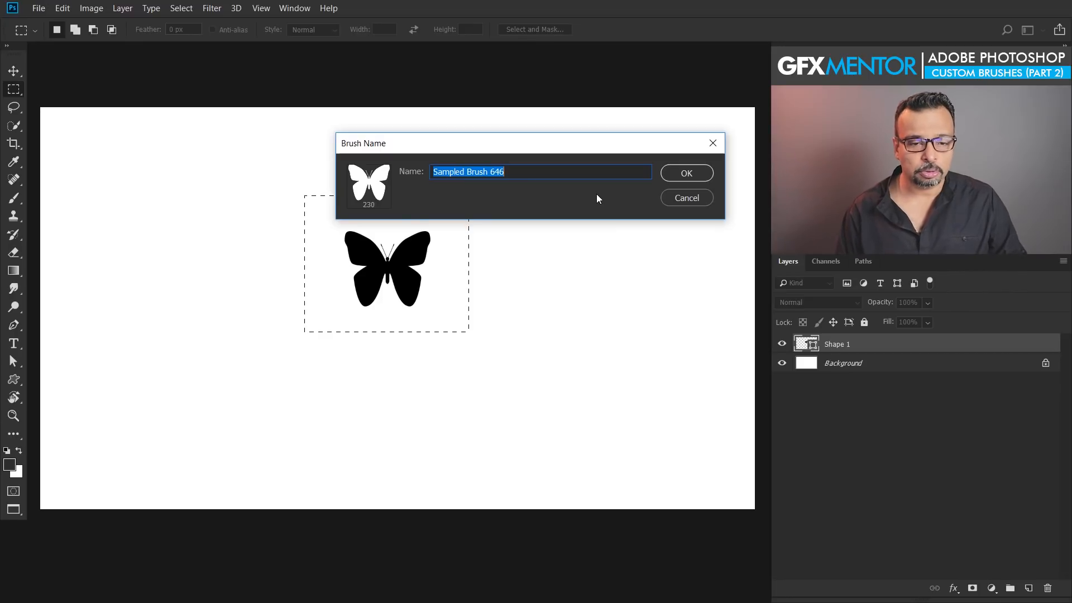
pyautogui.write('butterfly')
pyautogui.press('Return')
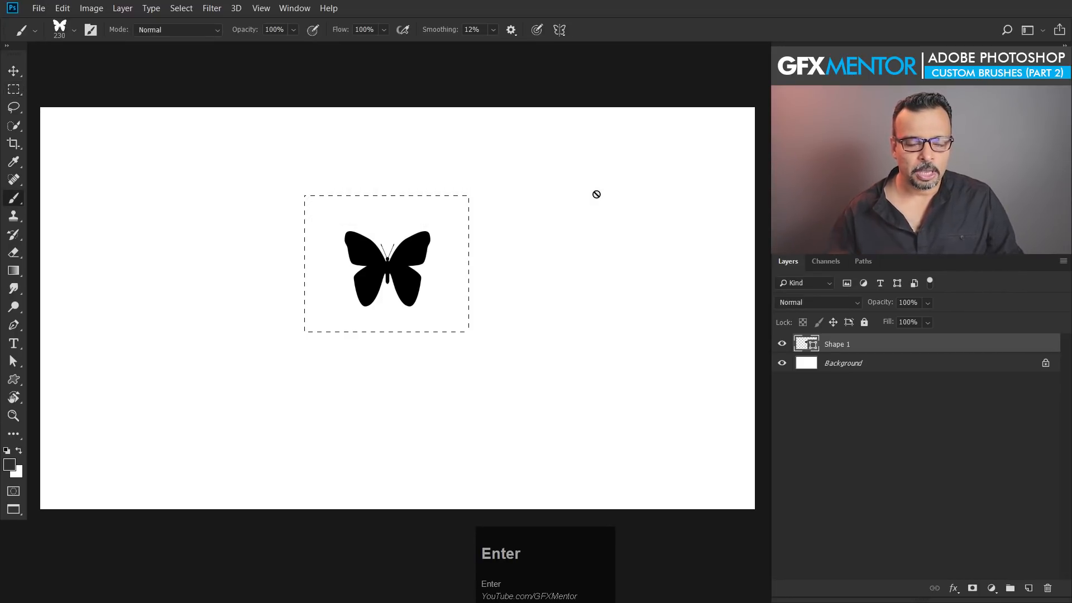
# - Delete the butterfly shape layer and clear the selection, leaving only the background
pyautogui.click(686, 265)
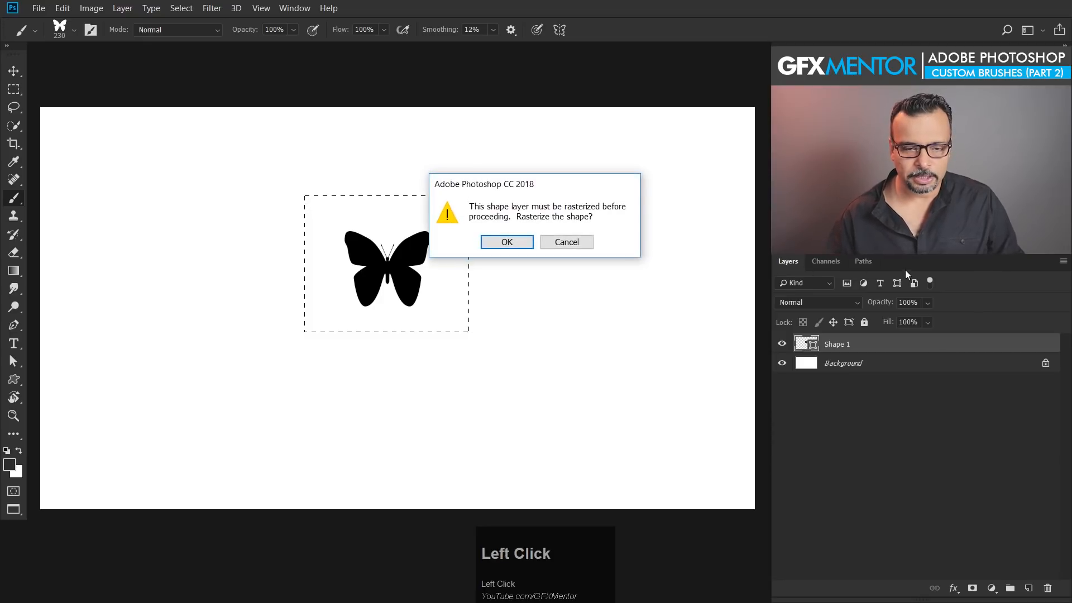
pyautogui.press('Escape')
pyautogui.moveTo(893, 344); pyautogui.dragTo(1047, 591)
pyautogui.hotkey('ctrl', 'd')
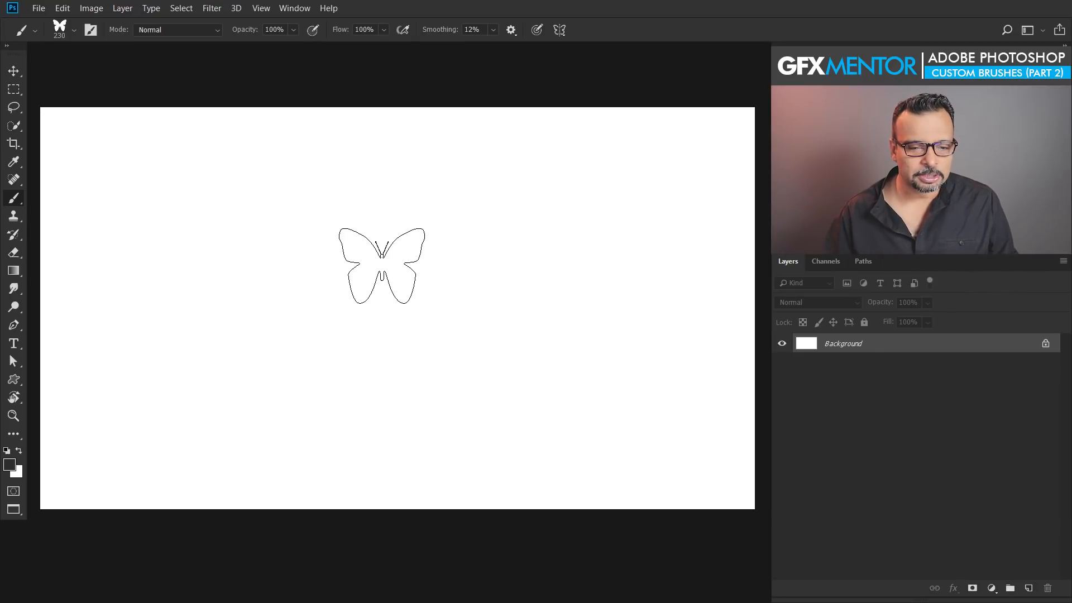
# - Stamp nine separate butterflies across the background with the Brush tool and the butterfly brush
pyautogui.click(9, 192)
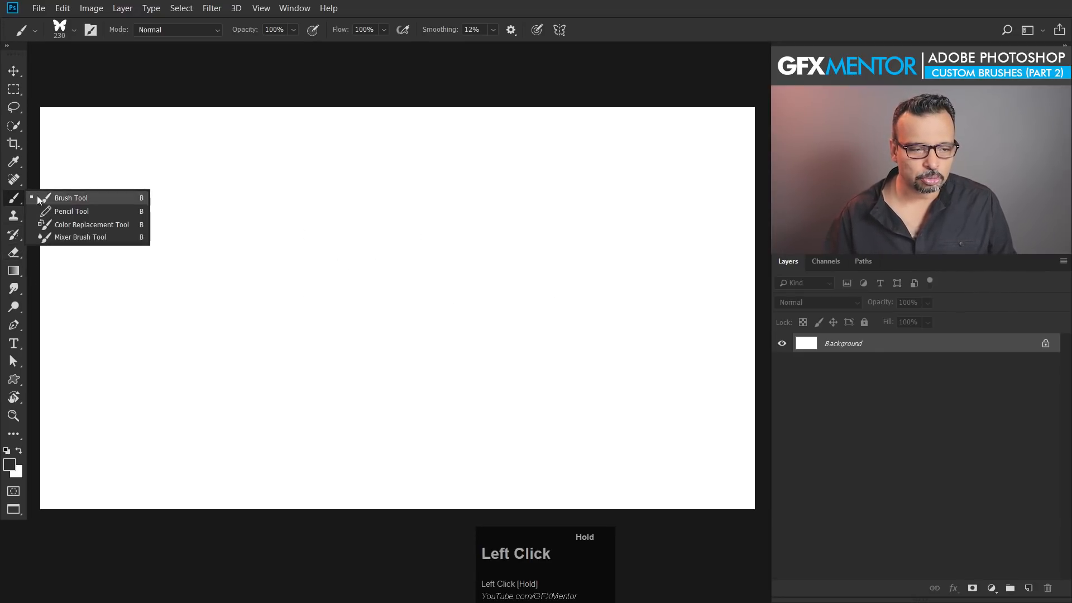
pyautogui.click(95, 195)
pyautogui.click(297, 246)
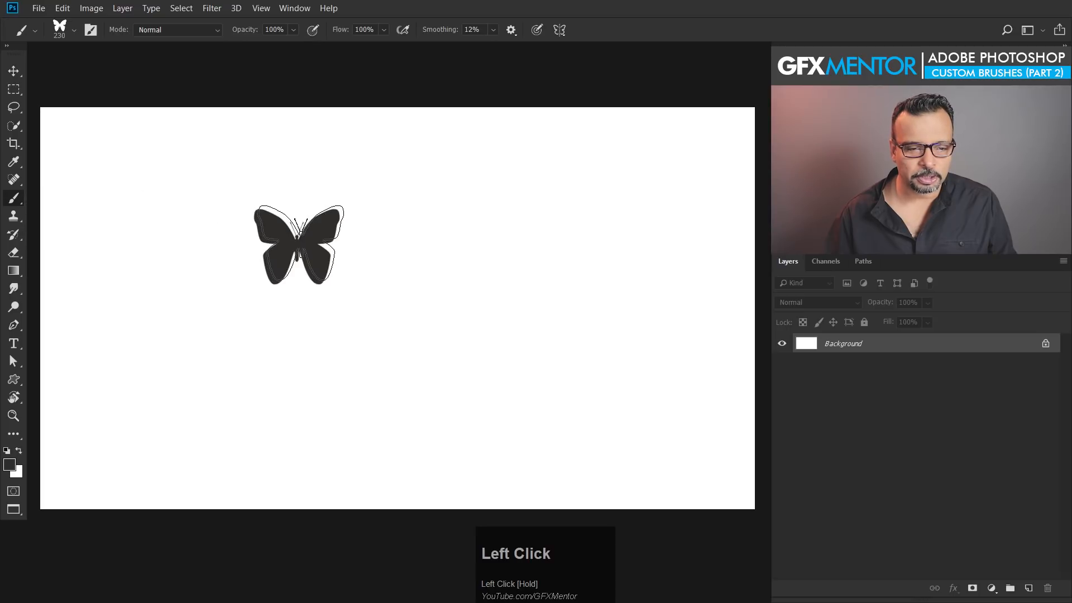
pyautogui.click(498, 257)
pyautogui.click(449, 380)
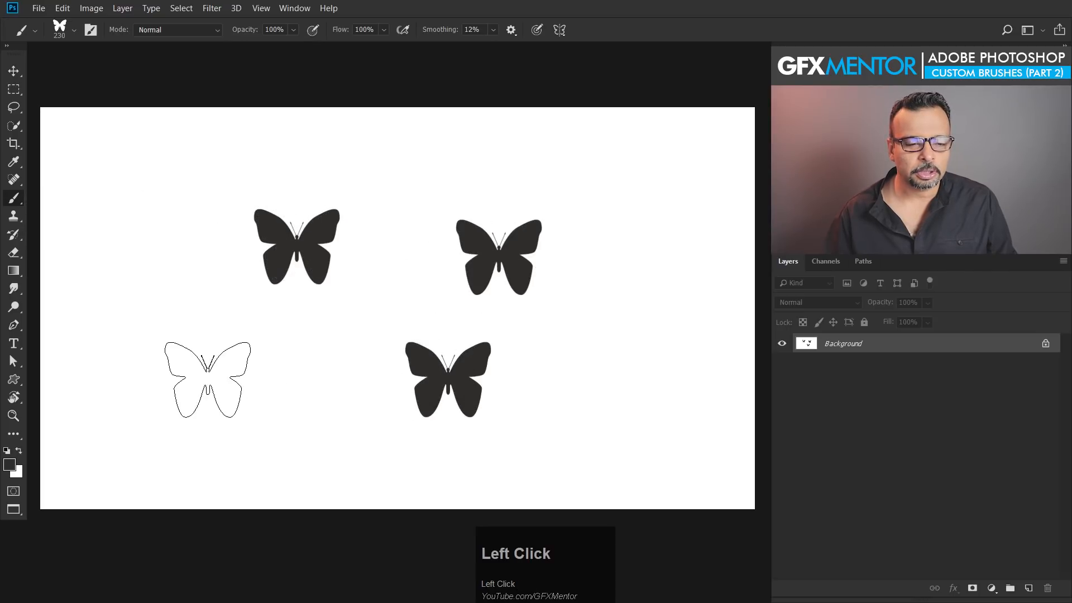
pyautogui.click(207, 379)
pyautogui.click(120, 227)
pyautogui.click(315, 388)
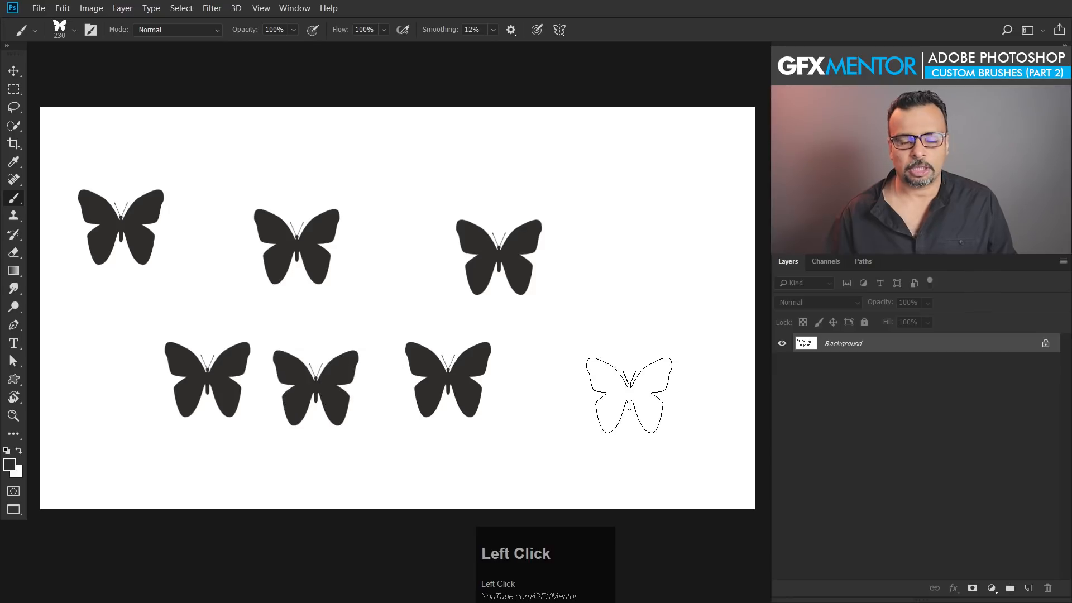
pyautogui.click(629, 395)
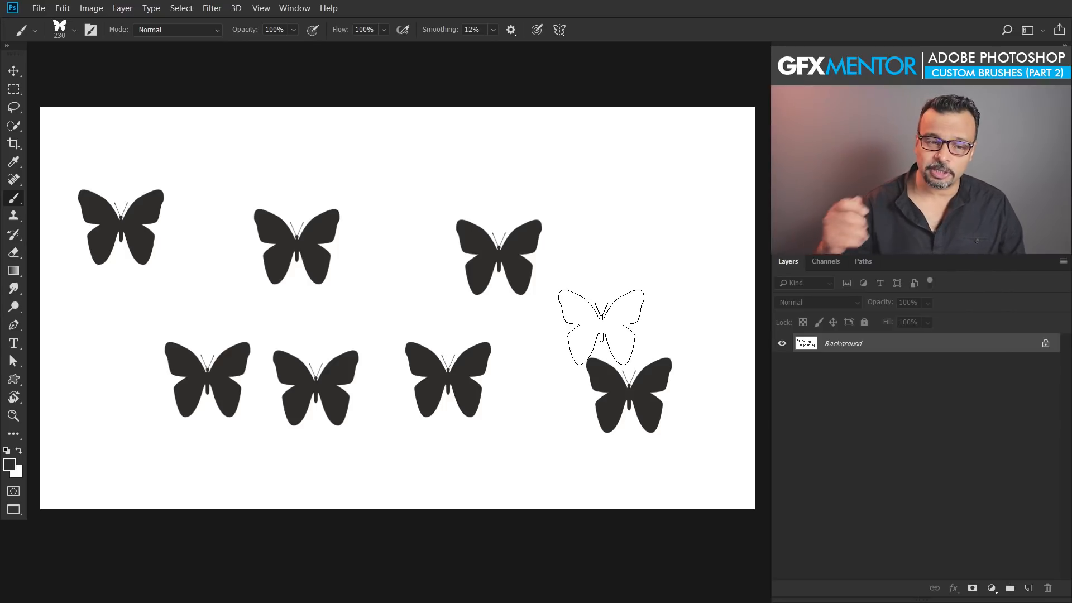
pyautogui.click(624, 207)
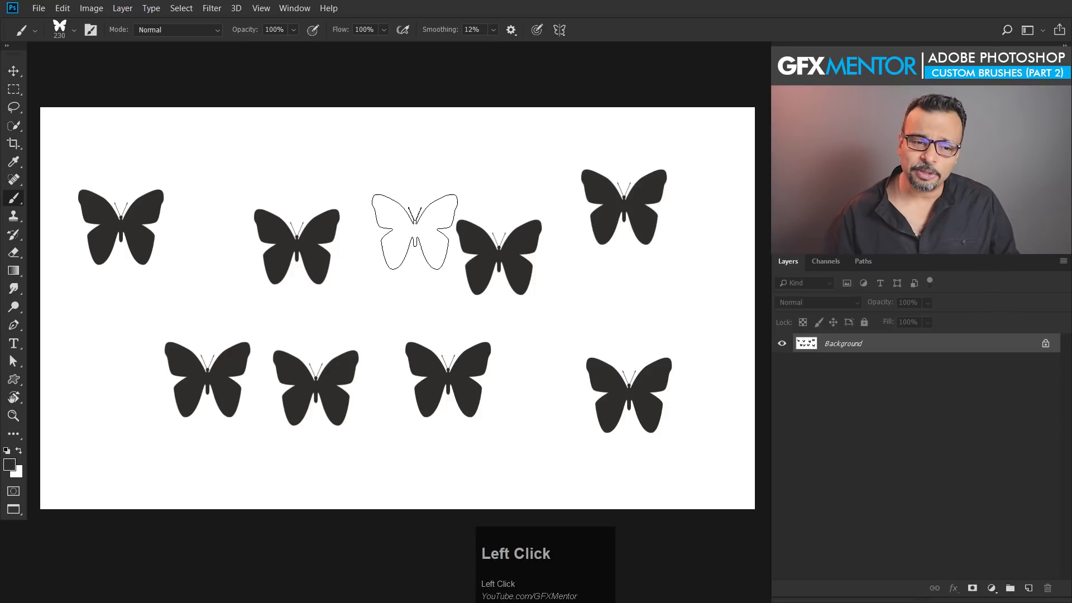
pyautogui.click(414, 214)
# - Clear the stamped butterflies by selecting the whole canvas and filling it with the white background colour
pyautogui.hotkey('ctrl', 'a')
pyautogui.press('Delete')
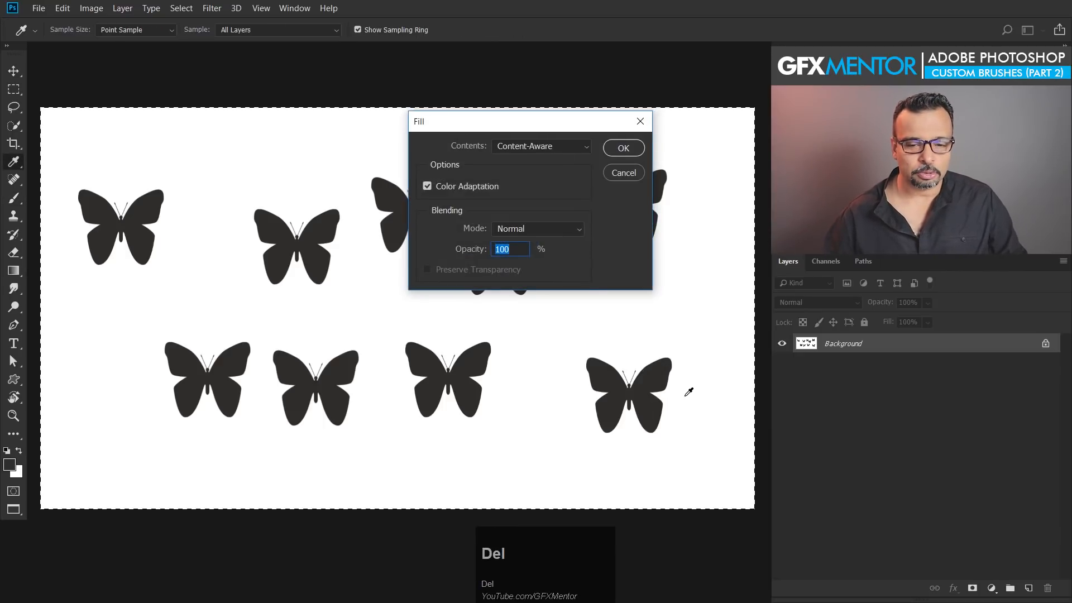
pyautogui.press('Escape')
pyautogui.hotkey('ctrl', 'BackSpace')
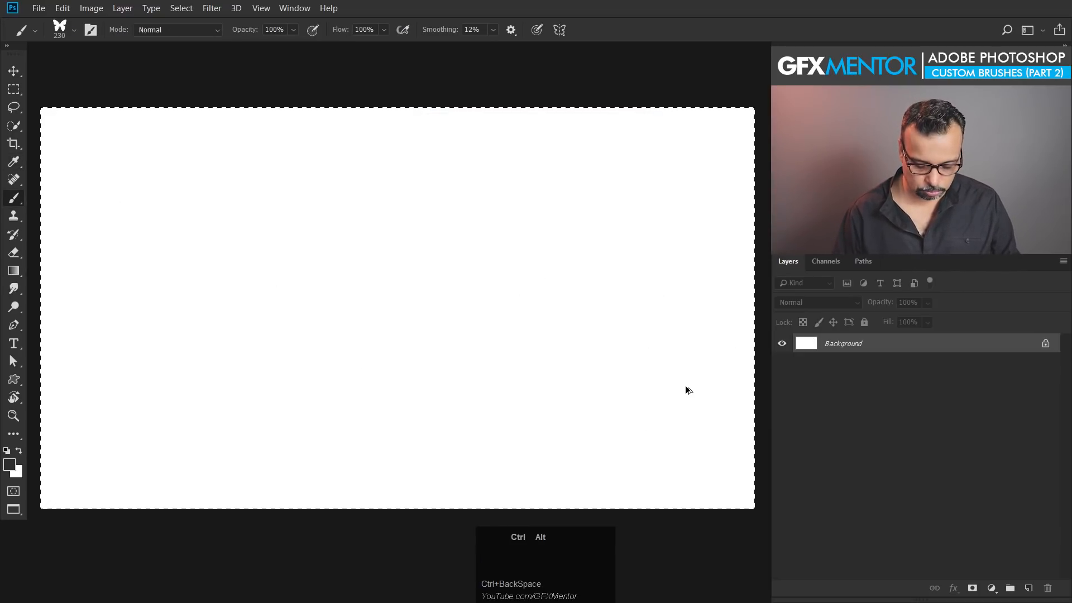
# - Add a new layer and paint a continuous curving stroke across the canvas with the butterfly brush
pyautogui.hotkey('ctrl', 'shift', 'alt', 'n')
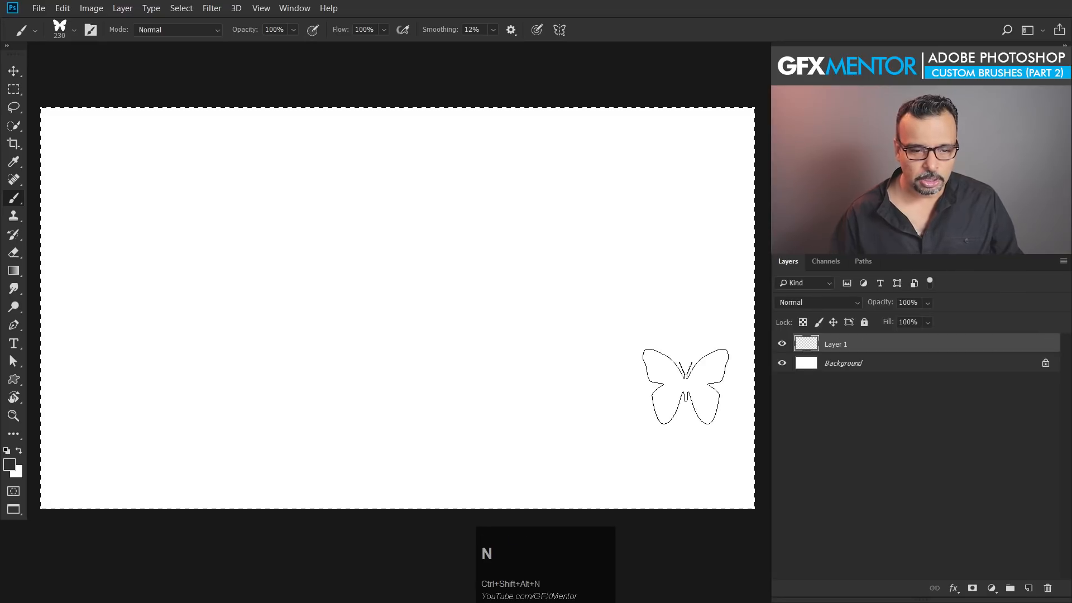
pyautogui.moveTo(651, 234)
pyautogui.mouseDown()
pyautogui.moveTo(477, 237)
pyautogui.moveTo(350, 369)
pyautogui.moveTo(486, 455)
pyautogui.moveTo(185, 384)
pyautogui.moveTo(226, 226)
pyautogui.mouseUp()
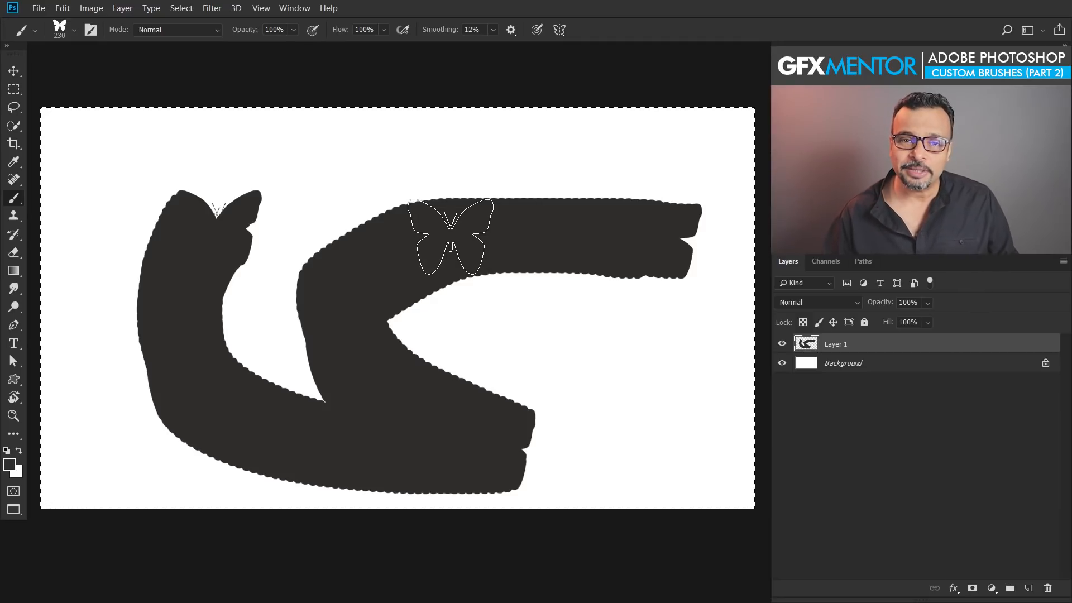
# - Undo the painted butterfly stroke and open the Brush Settings, placing them over the canvas
pyautogui.press('ctrl')
pyautogui.hotkey('ctrl', 'z')
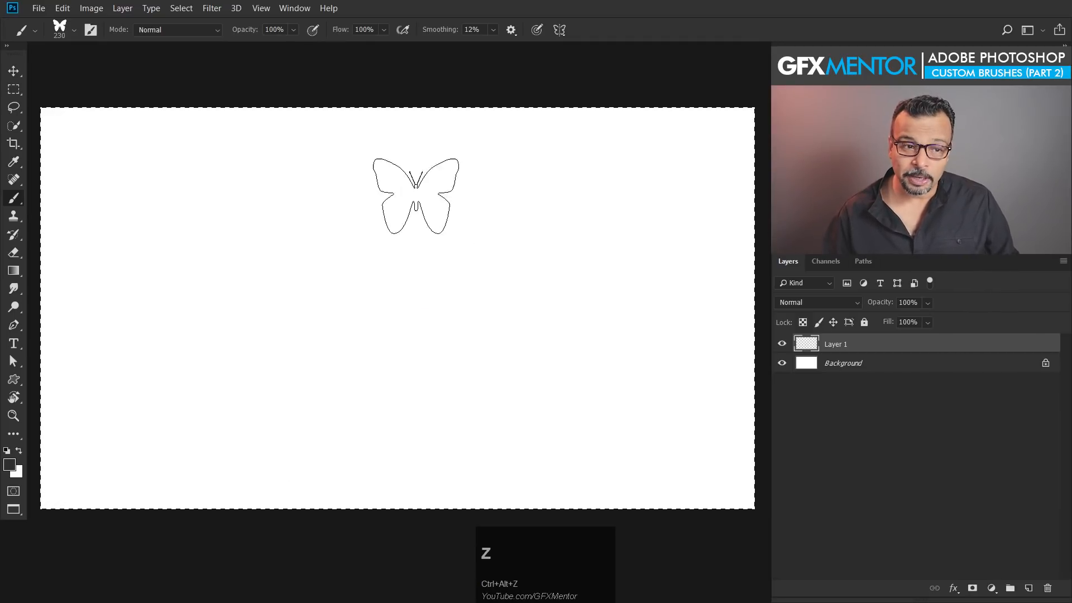
pyautogui.click(296, 7)
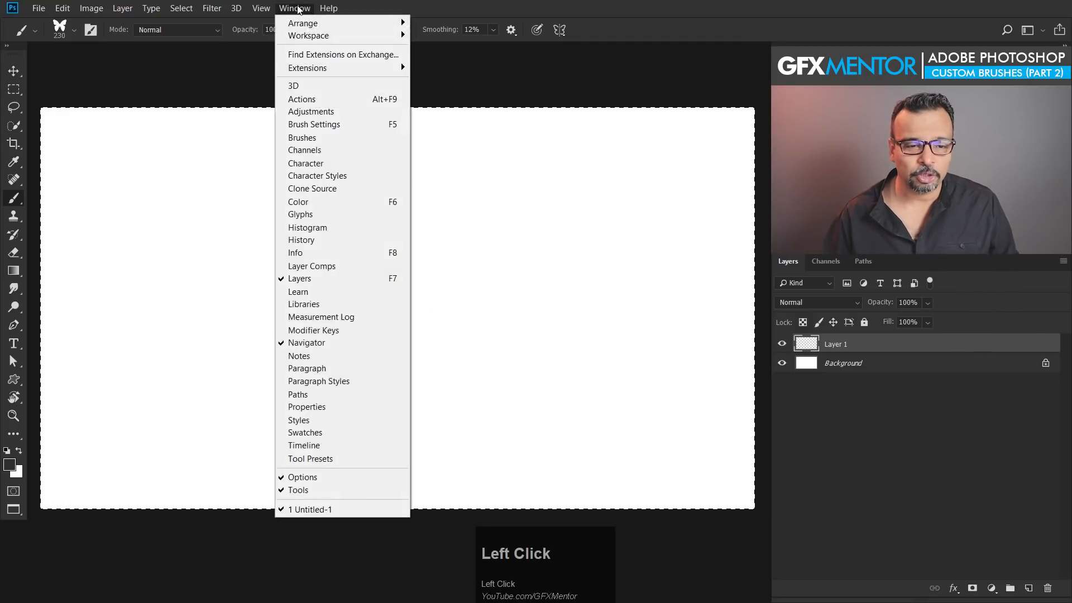
pyautogui.click(313, 124)
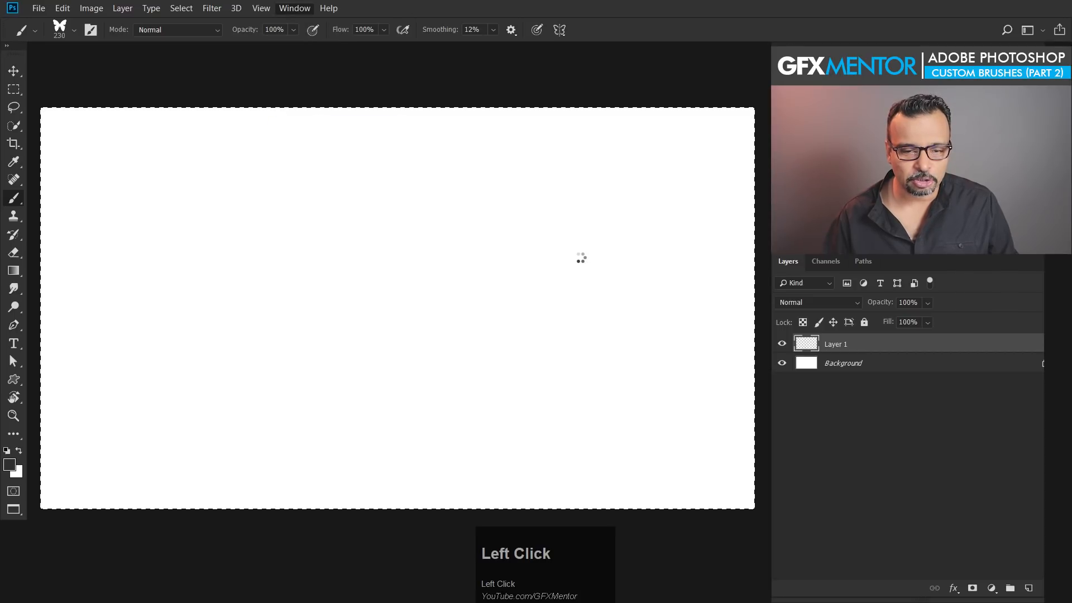
pyautogui.moveTo(617, 60); pyautogui.dragTo(600, 113)
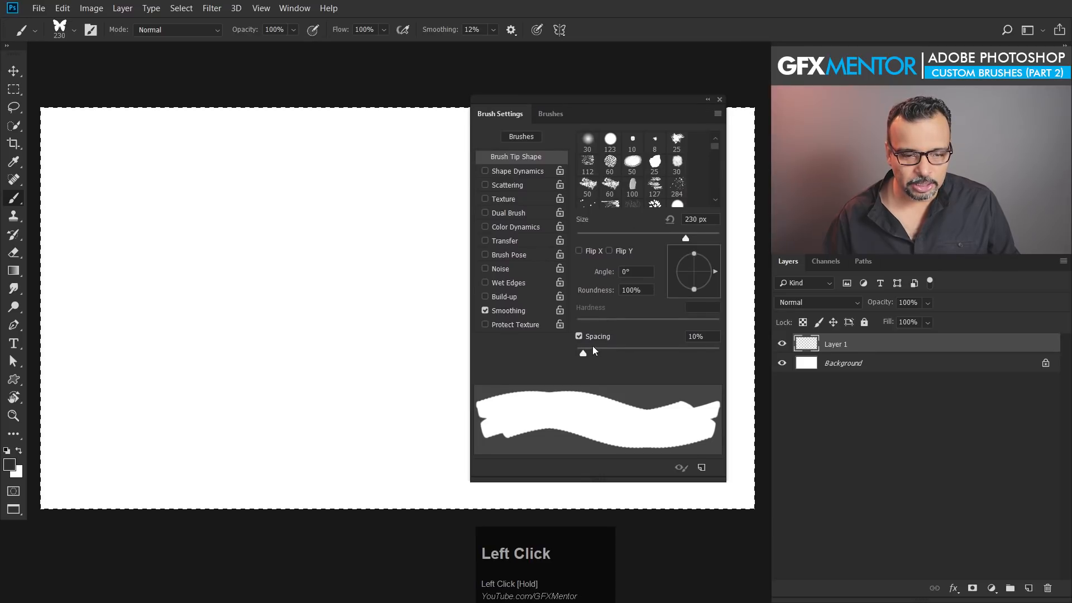
# - Set the butterfly brush's spacing to 141% and its size to 65 px, and paint an open curve of separate butterflies
pyautogui.moveTo(584, 353); pyautogui.dragTo(663, 353)
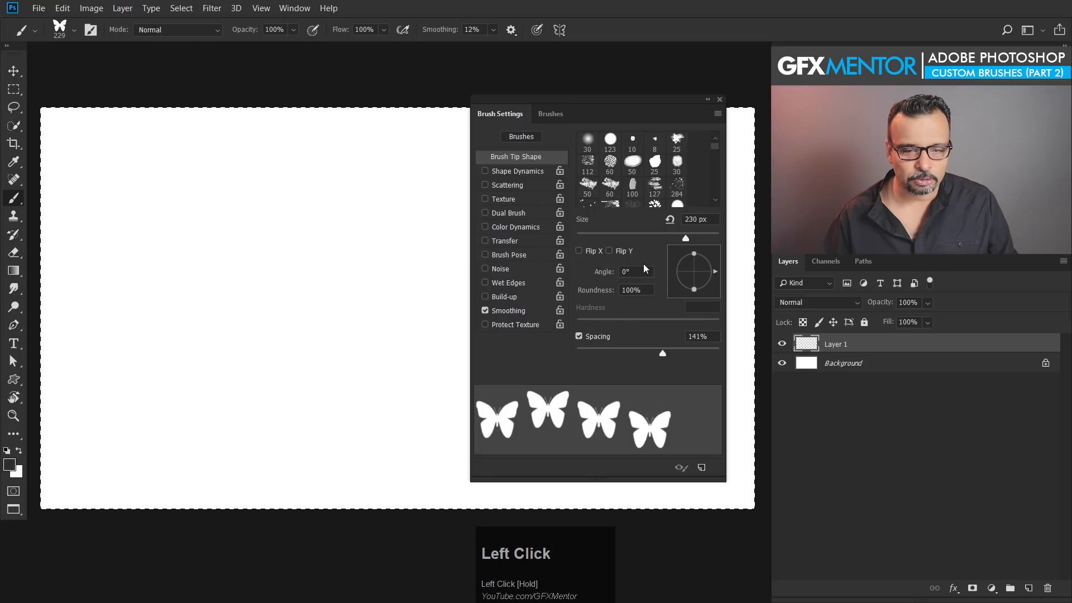
pyautogui.moveTo(684, 239)
pyautogui.mouseDown()
pyautogui.moveTo(611, 240)
pyautogui.moveTo(621, 239)
pyautogui.mouseUp()
pyautogui.moveTo(160, 225)
pyautogui.mouseDown()
pyautogui.moveTo(268, 198)
pyautogui.moveTo(187, 394)
pyautogui.moveTo(114, 334)
pyautogui.mouseUp()
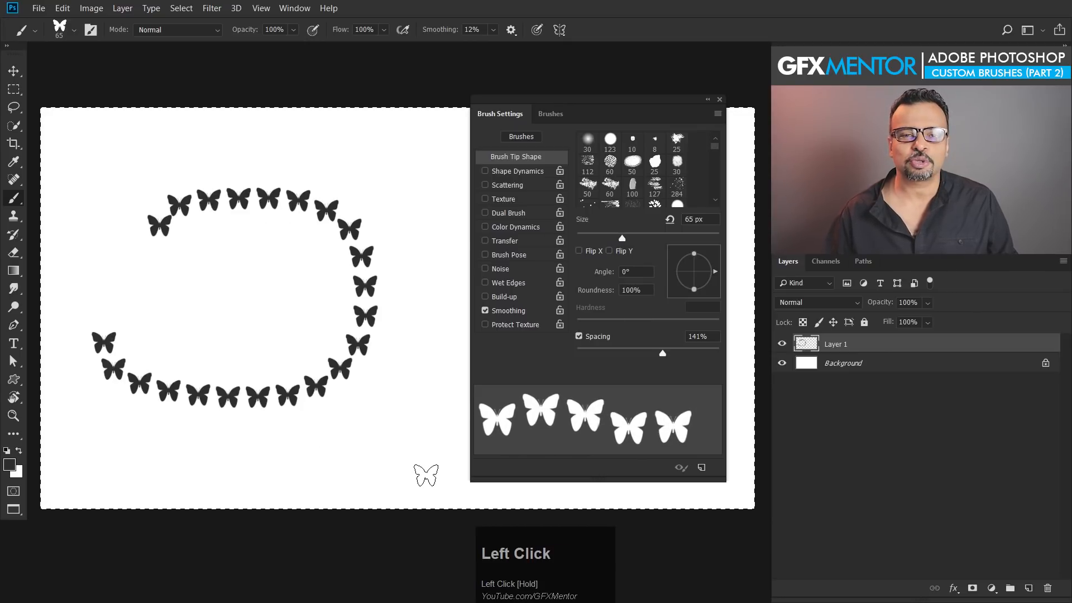
# - Enable Shape Dynamics with 100% size jitter and 100% angle jitter, and Scattering with scatter at 1000%
pyautogui.click(517, 171)
pyautogui.moveTo(577, 152); pyautogui.dragTo(720, 154)
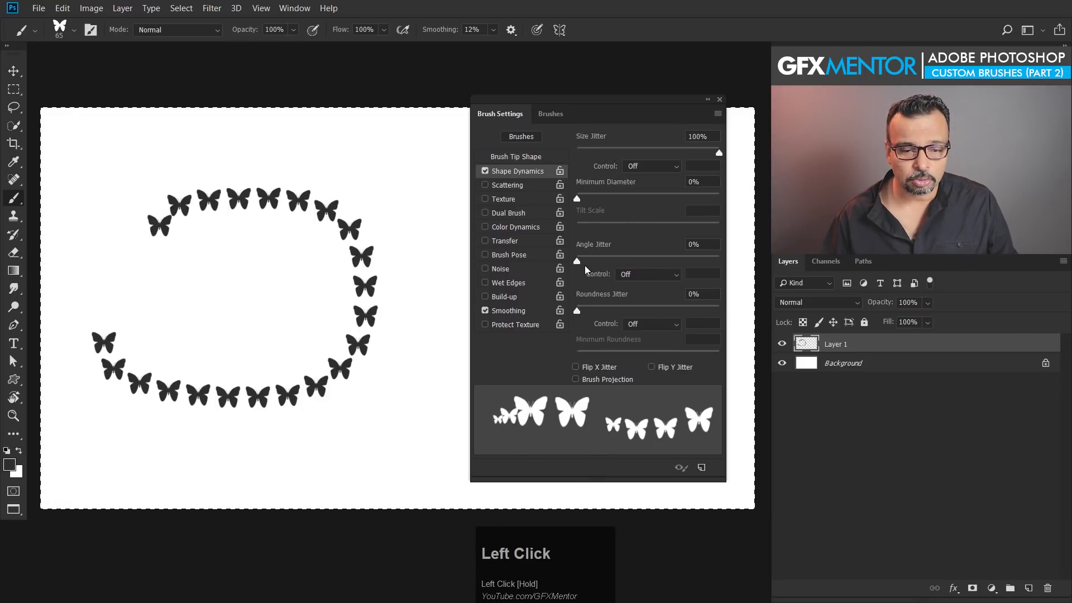
pyautogui.moveTo(576, 261); pyautogui.dragTo(785, 265)
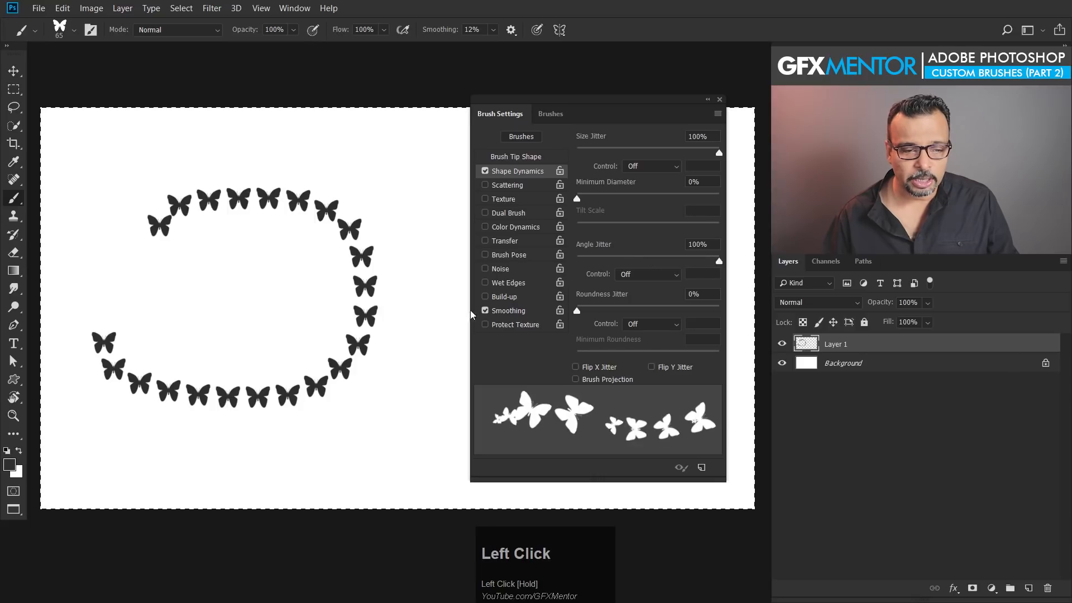
pyautogui.click(511, 187)
pyautogui.moveTo(587, 152); pyautogui.dragTo(751, 153)
# - Paint test strokes of scattered butterflies on the layer and undo all the strokes, including the earlier curve
pyautogui.moveTo(173, 275)
pyautogui.mouseDown()
pyautogui.moveTo(421, 346)
pyautogui.moveTo(251, 279)
pyautogui.moveTo(413, 281)
pyautogui.moveTo(201, 290)
pyautogui.moveTo(167, 279)
pyautogui.moveTo(226, 196)
pyautogui.mouseUp()
pyautogui.hotkey('ctrl', 'alt', 'z')
pyautogui.hotkey('ctrl', 'alt', 'z')
pyautogui.hotkey('ctrl', 'alt', 'z')
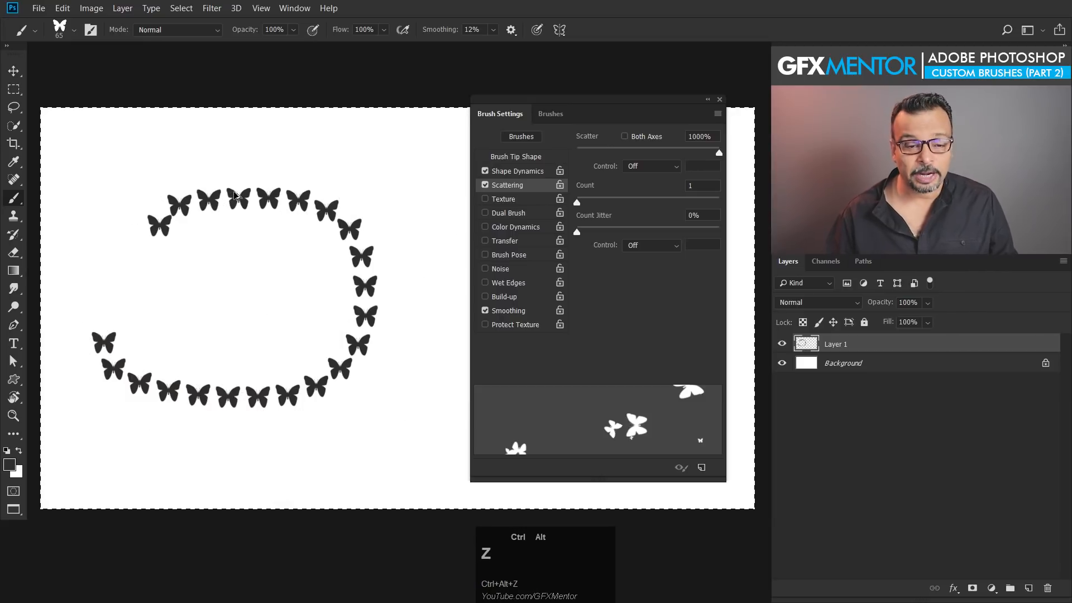
pyautogui.moveTo(213, 316)
pyautogui.mouseDown()
pyautogui.moveTo(377, 372)
pyautogui.moveTo(305, 252)
pyautogui.mouseUp()
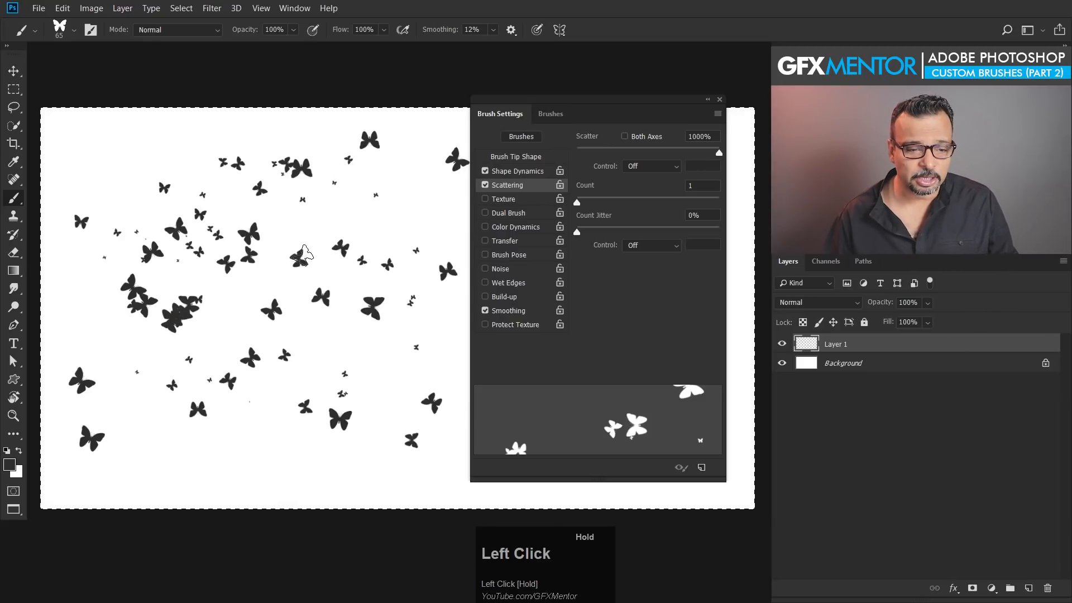
pyautogui.hotkey('ctrl', 'alt', 'z')
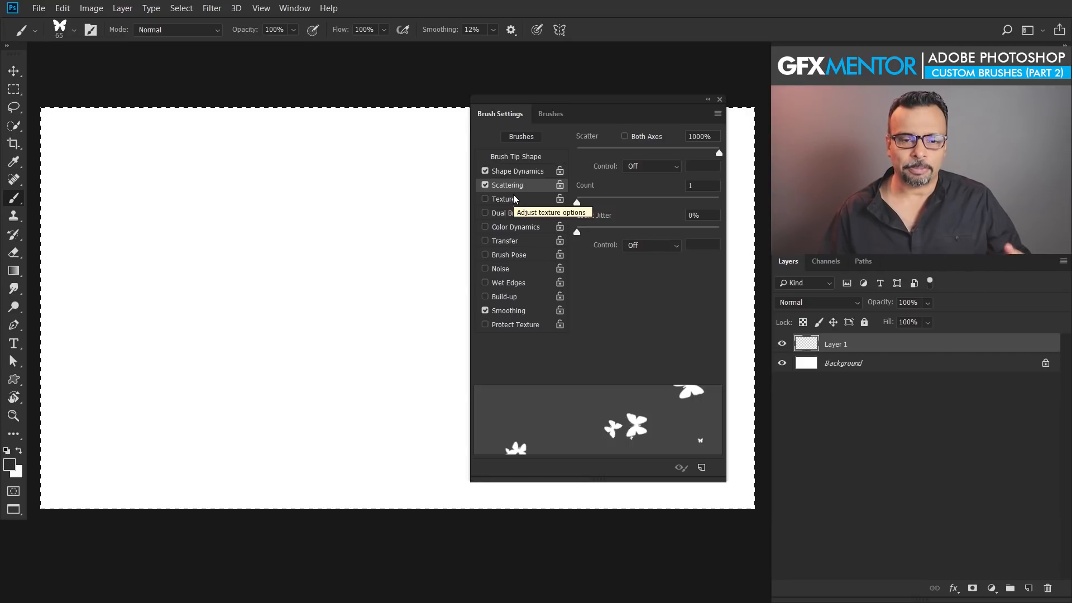
# - Enable Color Dynamics for the butterfly brush with Foreground/Background Jitter at 100%
pyautogui.click(517, 227)
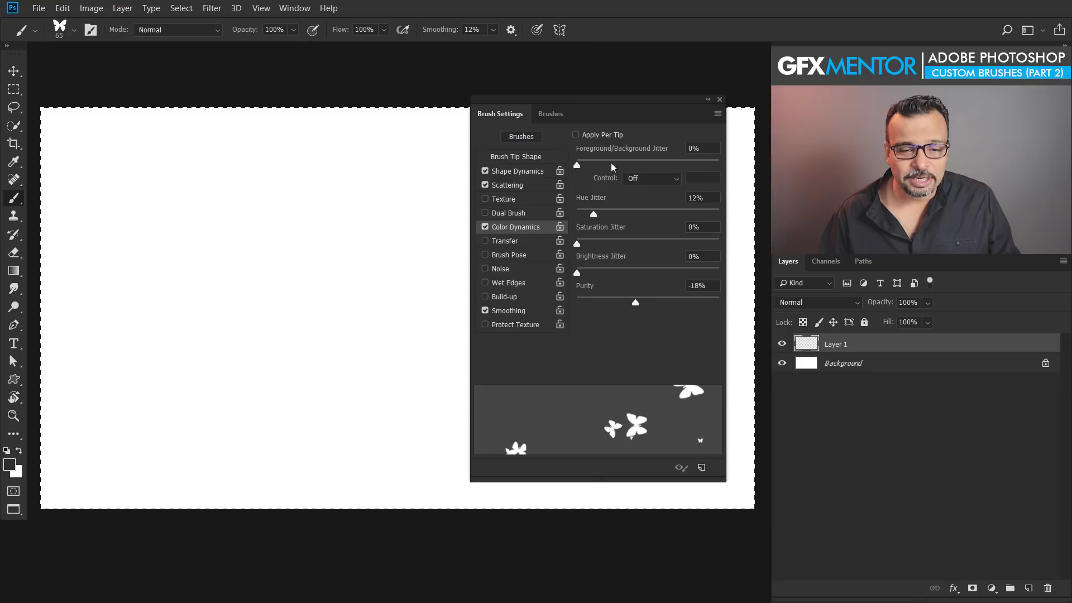
pyautogui.moveTo(579, 164); pyautogui.dragTo(749, 170)
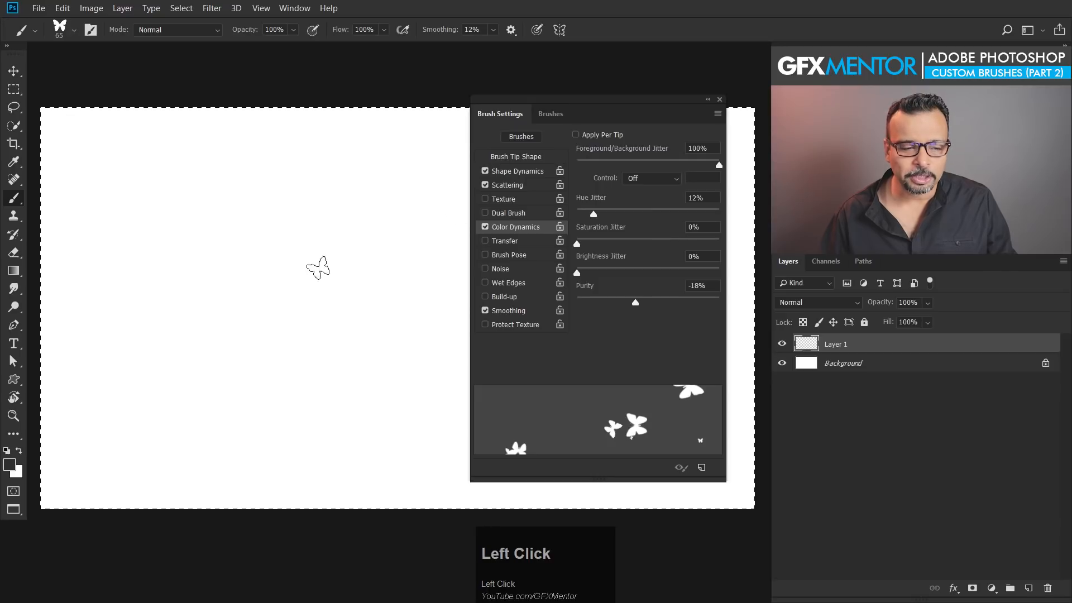
# - Set the foreground colour to a saturated orange and the background colour to a strong red
pyautogui.click(12, 469)
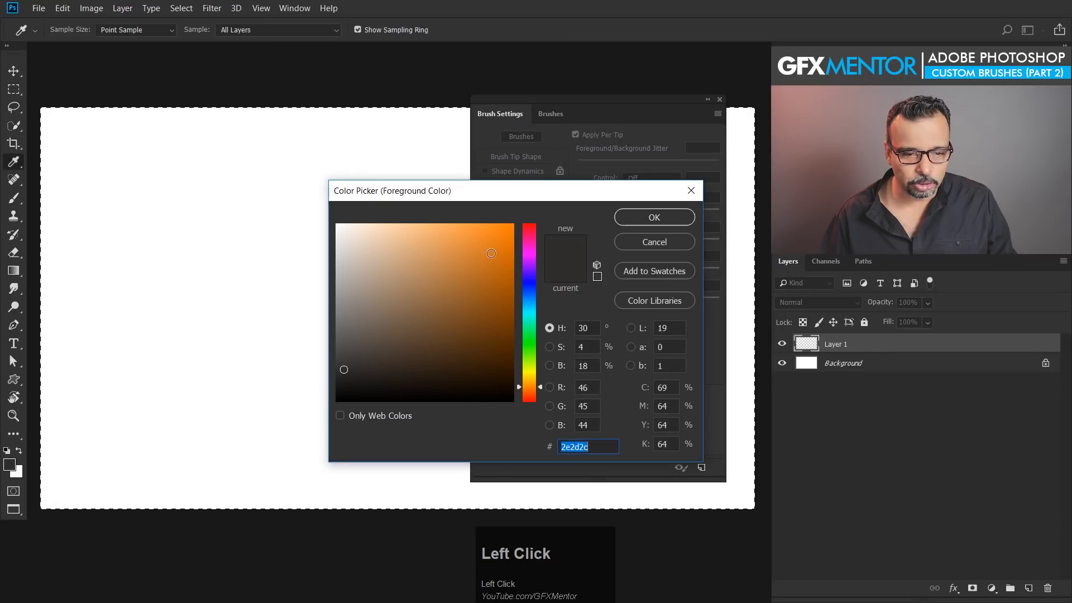
pyautogui.click(499, 244)
pyautogui.click(654, 220)
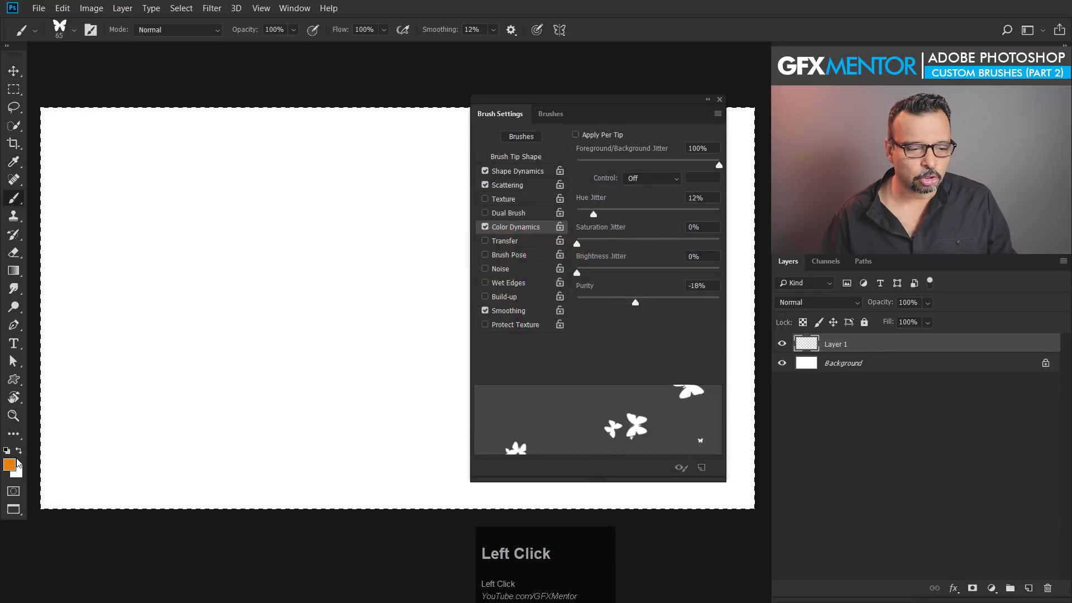
pyautogui.click(15, 473)
pyautogui.click(507, 261)
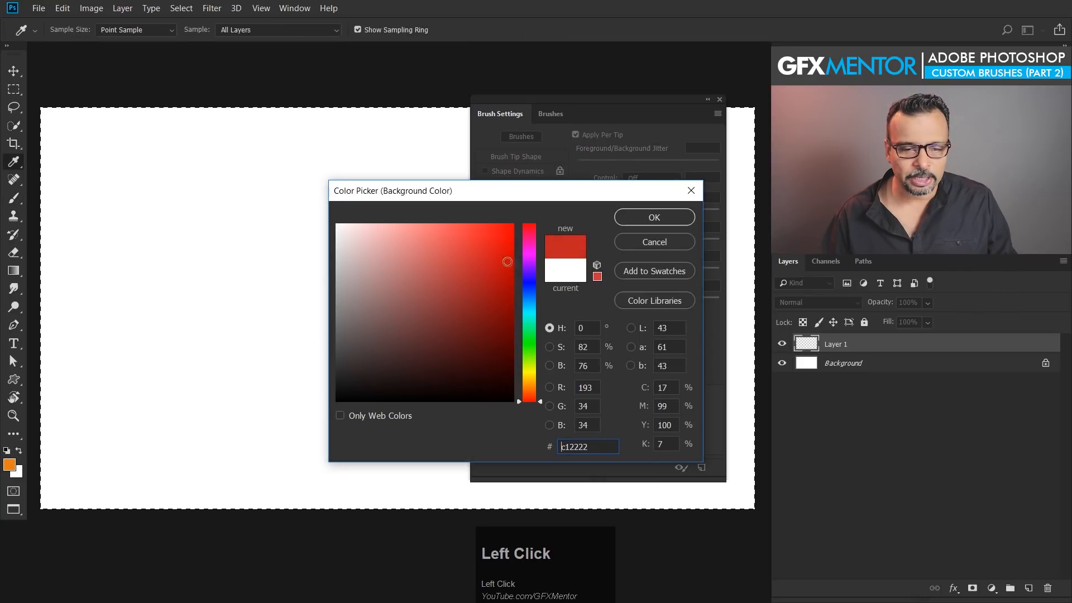
pyautogui.click(654, 217)
# - Scatter butterflies over the canvas, turn on Apply Per Tip for the colour jitter, and paint more butterflies over them
pyautogui.moveTo(125, 218)
pyautogui.mouseDown()
pyautogui.moveTo(148, 196)
pyautogui.moveTo(162, 407)
pyautogui.moveTo(408, 356)
pyautogui.moveTo(363, 208)
pyautogui.moveTo(327, 222)
pyautogui.moveTo(223, 227)
pyautogui.moveTo(380, 273)
pyautogui.mouseUp()
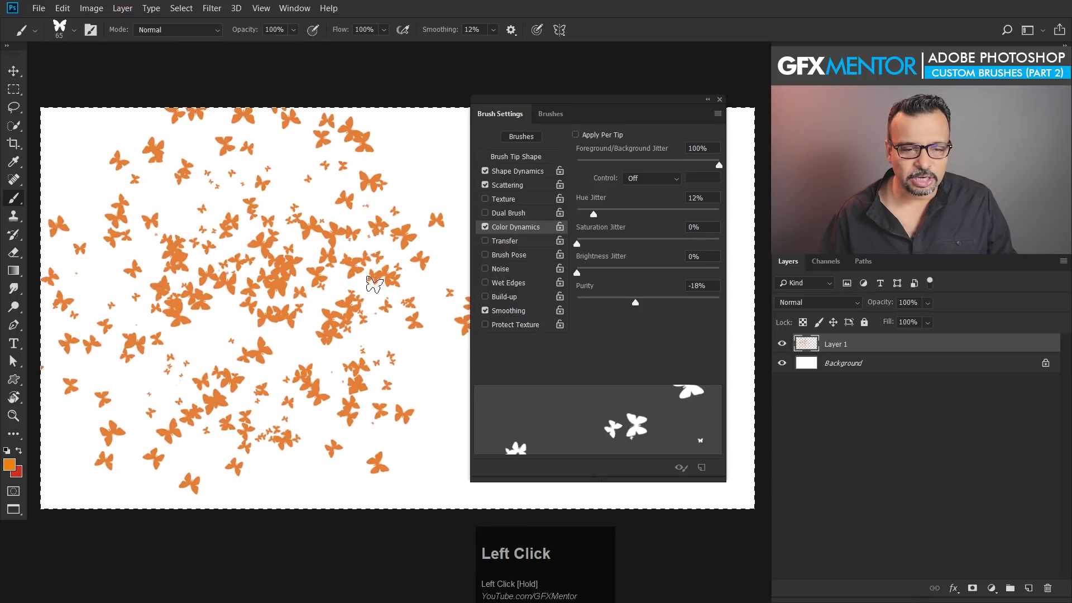
pyautogui.click(576, 134)
pyautogui.moveTo(240, 156)
pyautogui.mouseDown()
pyautogui.moveTo(247, 137)
pyautogui.moveTo(255, 410)
pyautogui.moveTo(311, 239)
pyautogui.moveTo(178, 283)
pyautogui.moveTo(312, 304)
pyautogui.moveTo(263, 312)
pyautogui.moveTo(298, 282)
pyautogui.mouseUp()
# - Clear all butterflies from the layer, and paint and undo one more test stroke
pyautogui.hotkey('ctrl', 'a')
pyautogui.press('Delete')
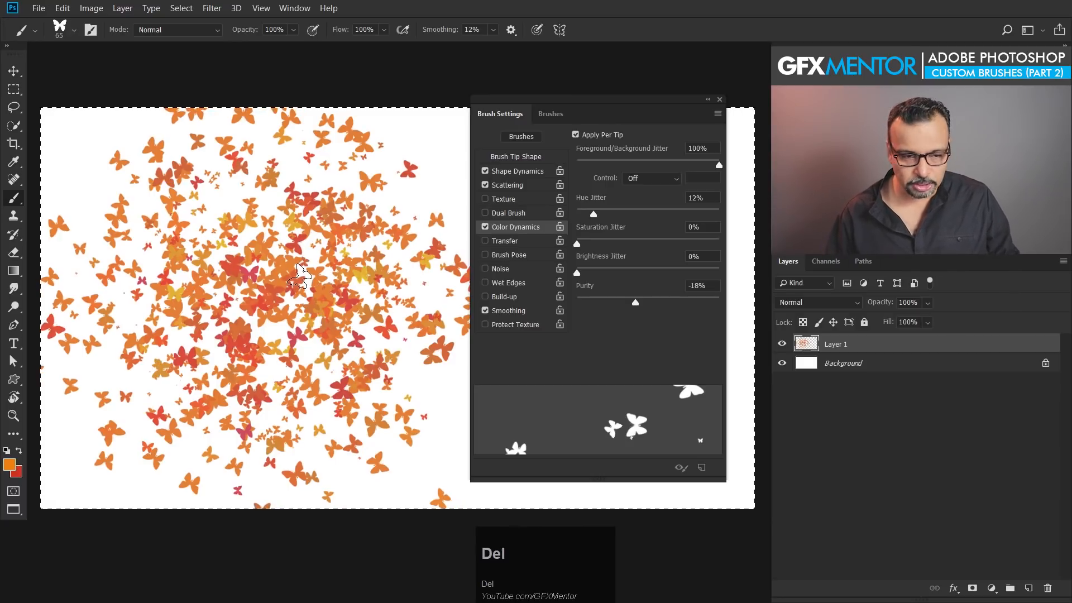
pyautogui.moveTo(222, 275)
pyautogui.mouseDown()
pyautogui.moveTo(290, 188)
pyautogui.moveTo(369, 310)
pyautogui.moveTo(178, 328)
pyautogui.moveTo(265, 231)
pyautogui.moveTo(354, 347)
pyautogui.moveTo(194, 358)
pyautogui.mouseUp()
pyautogui.hotkey('ctrl', 'z')
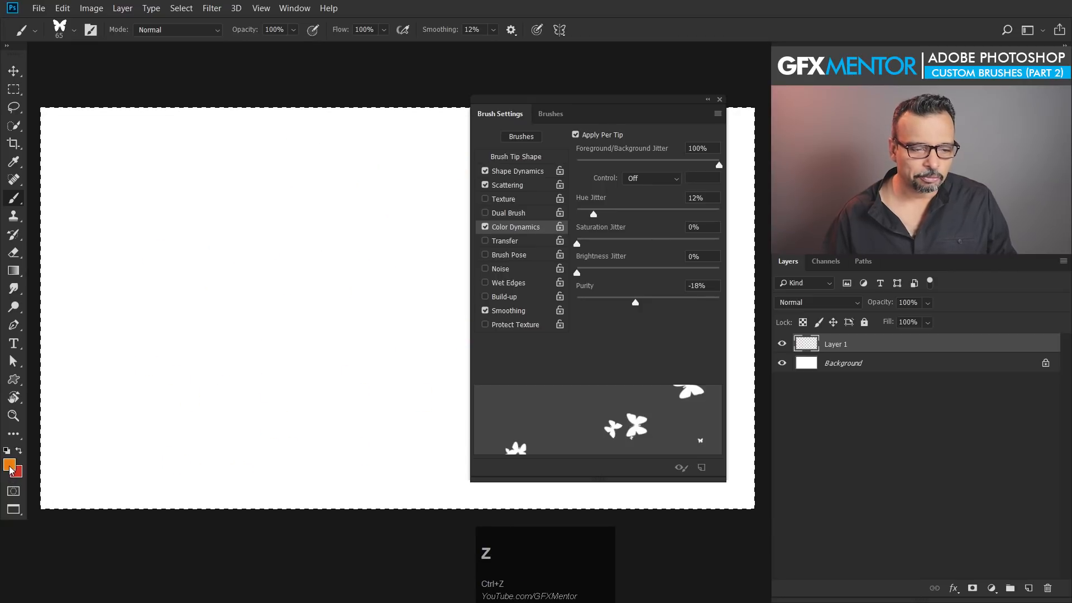
# - Change the foreground colour to light purple and the background colour to light pink
pyautogui.click(10, 466)
pyautogui.moveTo(526, 379); pyautogui.dragTo(528, 266)
pyautogui.moveTo(443, 286); pyautogui.dragTo(440, 289)
pyautogui.click(627, 217)
pyautogui.press('b')
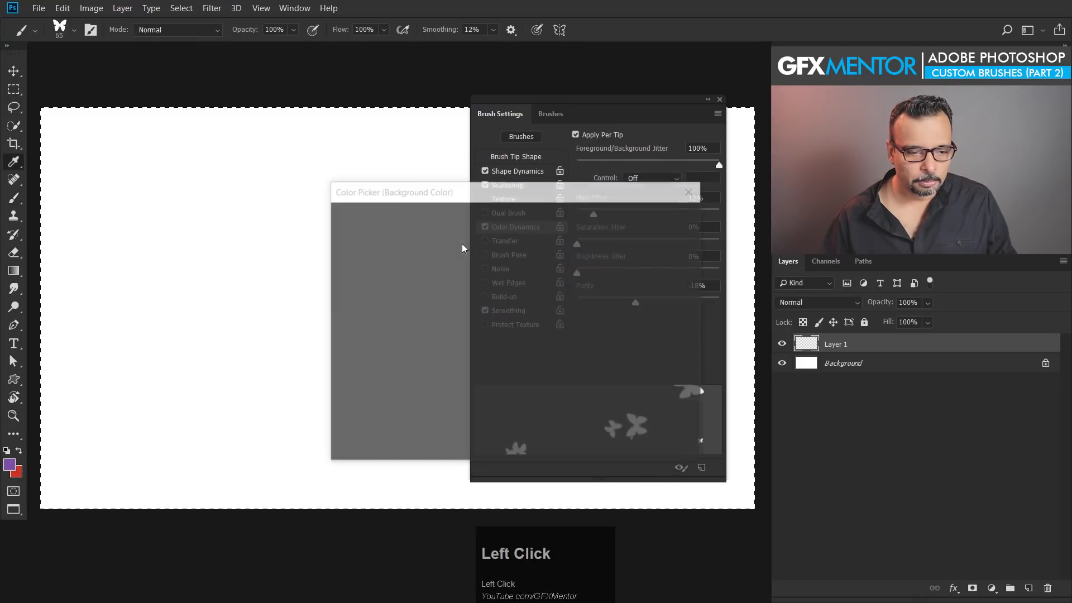
pyautogui.moveTo(490, 263); pyautogui.dragTo(428, 231)
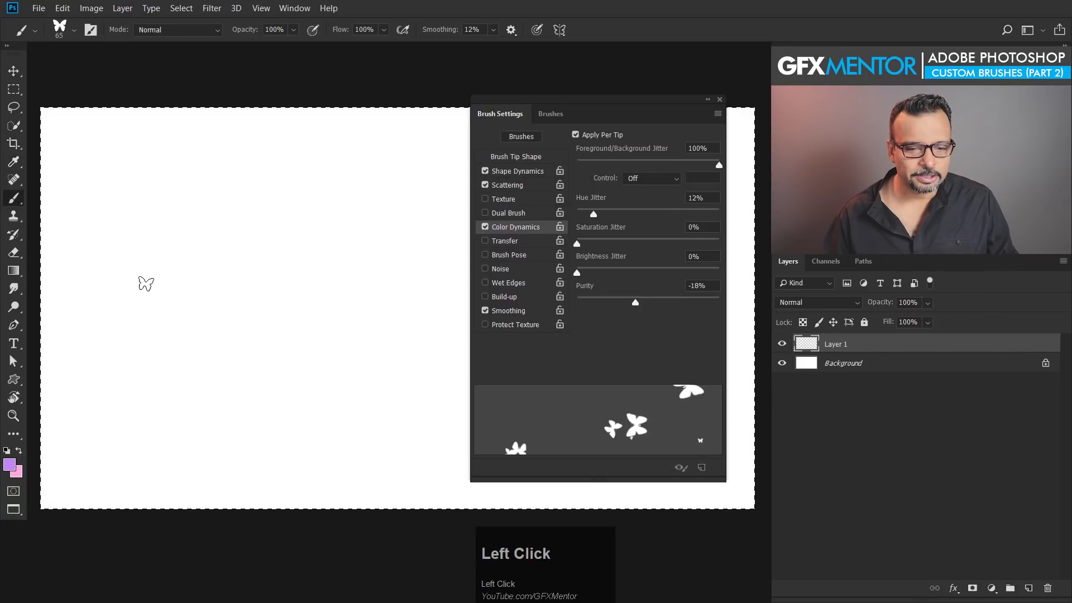
# - Paint butterflies in the purple and pink colours, raise Hue Jitter to 52%, and paint more to compare the hues up close
pyautogui.moveTo(216, 340)
pyautogui.mouseDown()
pyautogui.moveTo(255, 184)
pyautogui.moveTo(368, 239)
pyautogui.moveTo(151, 362)
pyautogui.moveTo(294, 219)
pyautogui.moveTo(255, 393)
pyautogui.moveTo(172, 217)
pyautogui.moveTo(390, 374)
pyautogui.moveTo(143, 322)
pyautogui.moveTo(293, 176)
pyautogui.moveTo(292, 368)
pyautogui.moveTo(150, 167)
pyautogui.moveTo(277, 171)
pyautogui.moveTo(211, 136)
pyautogui.moveTo(136, 330)
pyautogui.moveTo(278, 240)
pyautogui.moveTo(262, 219)
pyautogui.mouseUp()
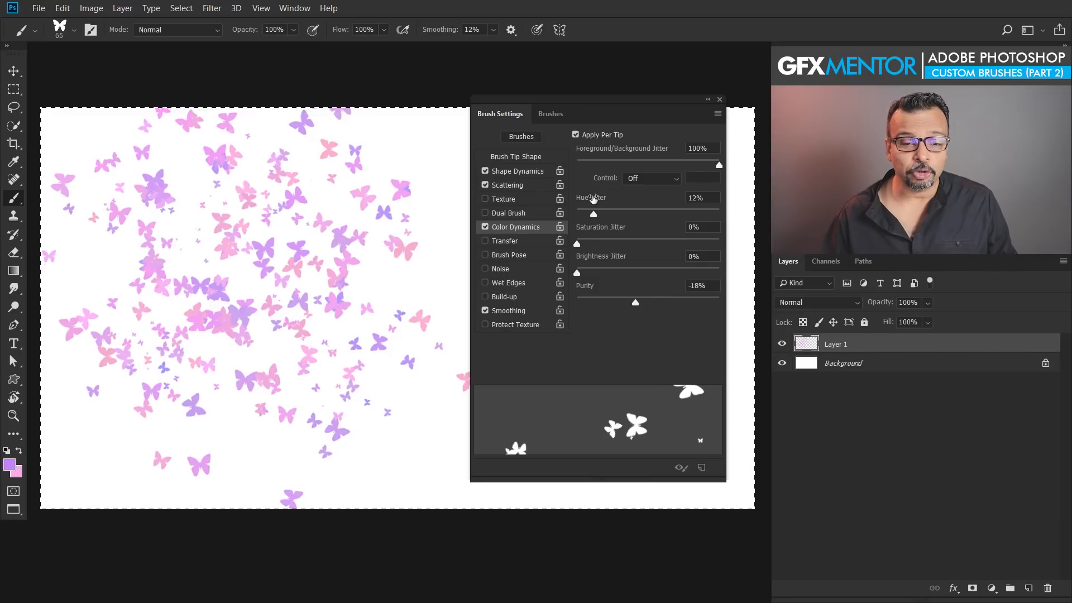
pyautogui.moveTo(593, 214)
pyautogui.mouseDown()
pyautogui.moveTo(580, 216)
pyautogui.moveTo(651, 214)
pyautogui.mouseUp()
pyautogui.moveTo(391, 244)
pyautogui.mouseDown()
pyautogui.moveTo(107, 354)
pyautogui.moveTo(406, 252)
pyautogui.moveTo(167, 213)
pyautogui.moveTo(132, 383)
pyautogui.moveTo(240, 414)
pyautogui.moveTo(267, 398)
pyautogui.moveTo(246, 235)
pyautogui.moveTo(195, 246)
pyautogui.mouseUp()
pyautogui.hotkey('ctrl', 'space')
pyautogui.moveTo(315, 261)
pyautogui.mouseDown()
pyautogui.moveTo(362, 311)
pyautogui.moveTo(412, 335)
pyautogui.mouseUp()
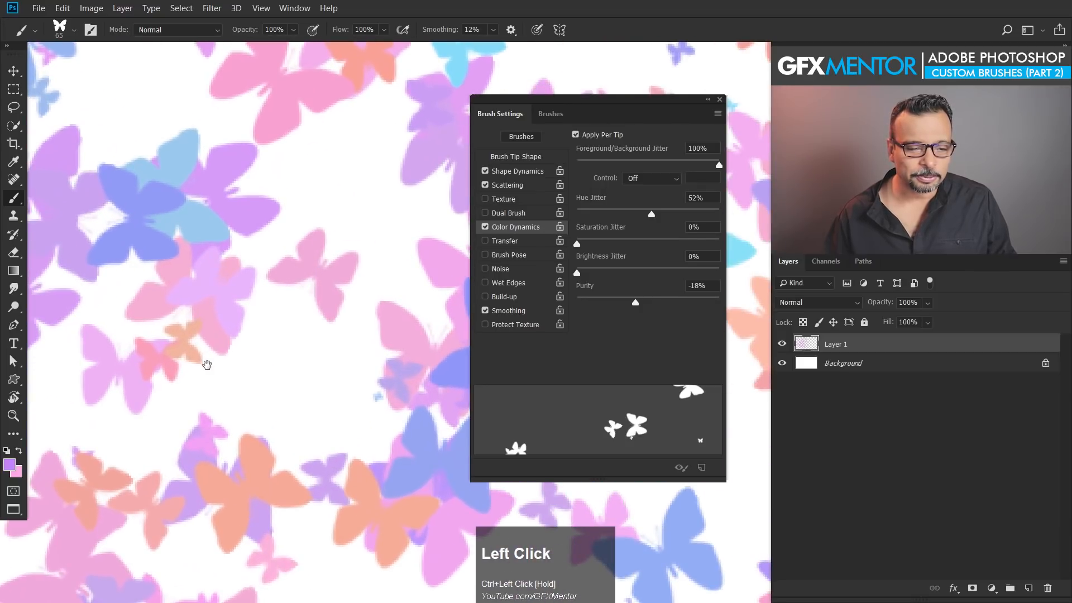
pyautogui.moveTo(212, 256); pyautogui.dragTo(305, 270)
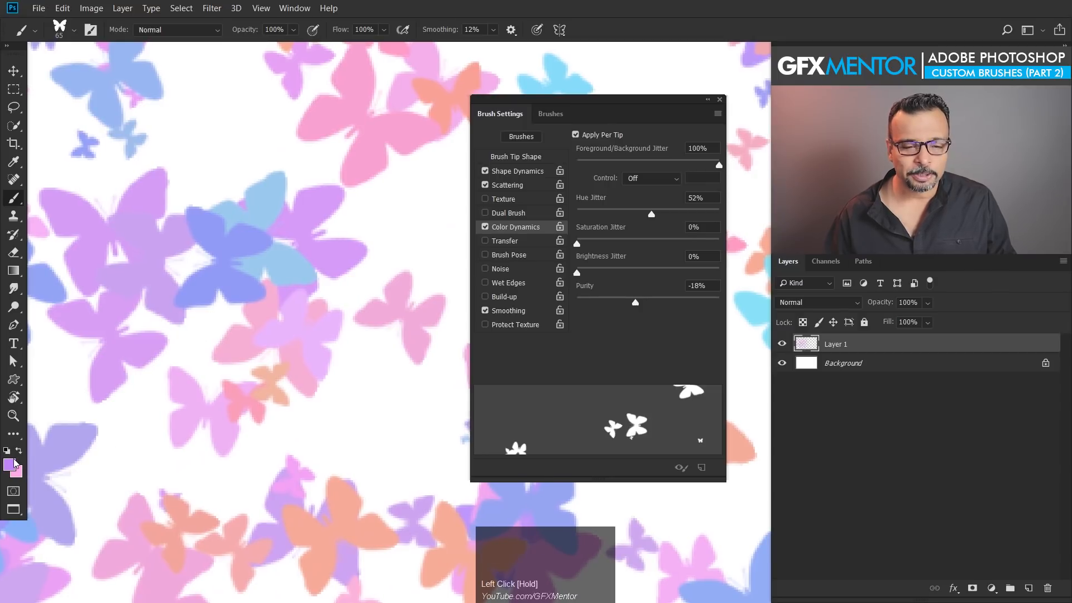
# - Set Hue Jitter to 0% and clear all the butterflies from the layer
pyautogui.moveTo(652, 214); pyautogui.dragTo(578, 218)
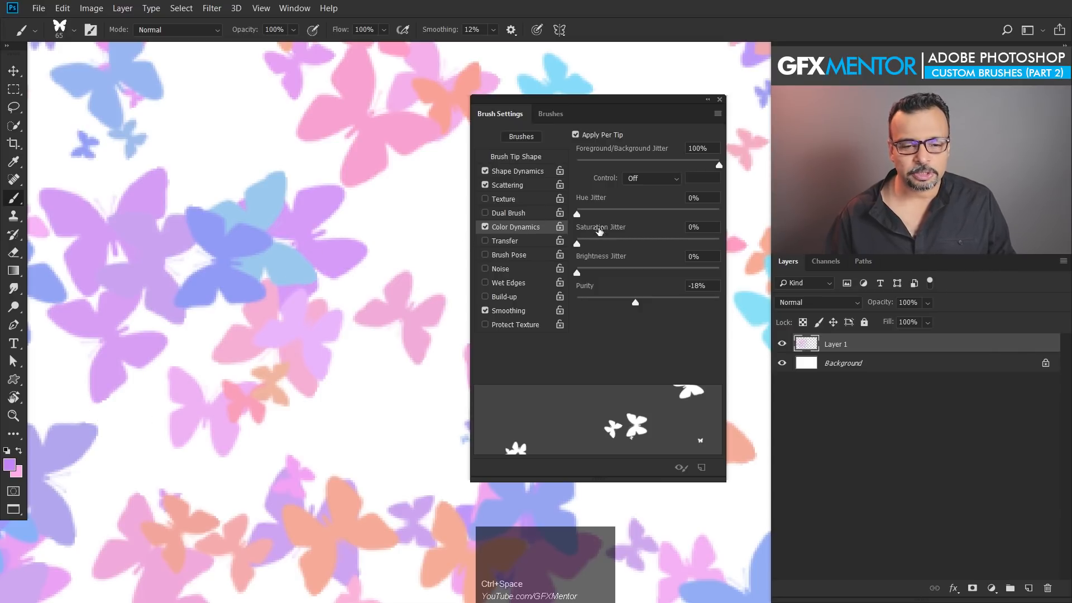
pyautogui.moveTo(303, 212); pyautogui.dragTo(220, 291)
pyautogui.hotkey('ctrl', 'a')
pyautogui.press('Delete')
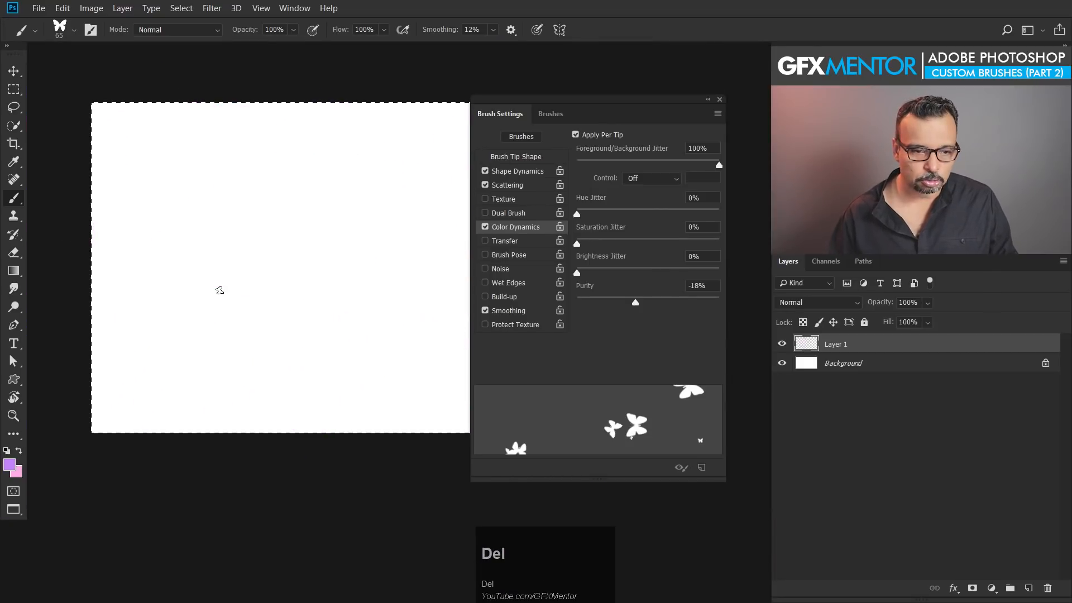
# - Paint fresh scattered butterflies, set Saturation Jitter to 65%, and paint more butterflies over them
pyautogui.moveTo(263, 201); pyautogui.dragTo(307, 246)
pyautogui.moveTo(179, 162)
pyautogui.mouseDown()
pyautogui.moveTo(406, 187)
pyautogui.moveTo(344, 400)
pyautogui.moveTo(110, 312)
pyautogui.moveTo(232, 94)
pyautogui.moveTo(401, 227)
pyautogui.moveTo(330, 410)
pyautogui.moveTo(193, 362)
pyautogui.moveTo(204, 245)
pyautogui.moveTo(306, 195)
pyautogui.moveTo(451, 219)
pyautogui.mouseUp()
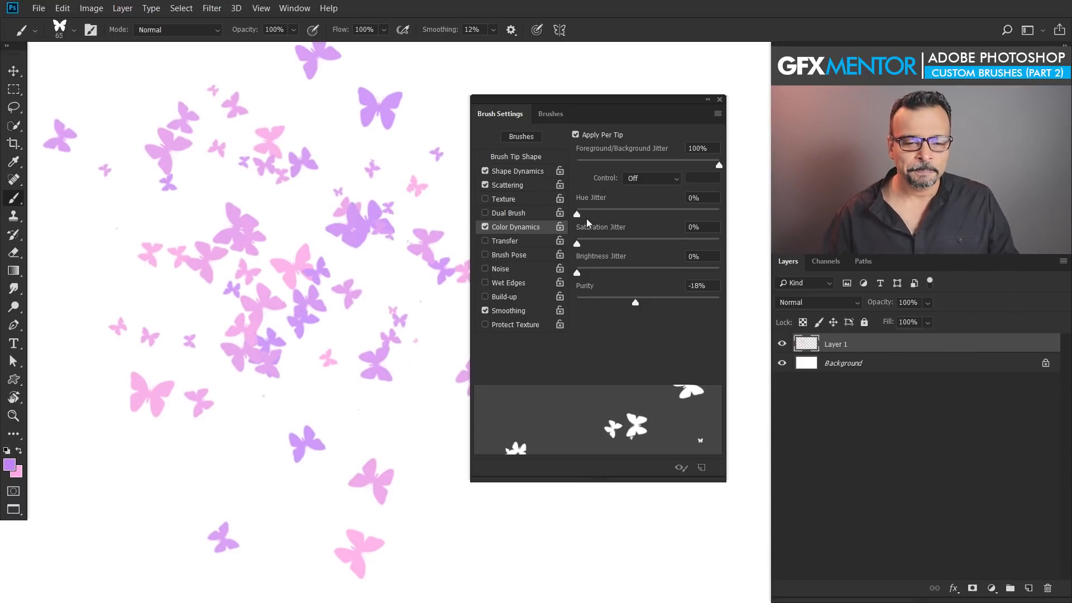
pyautogui.moveTo(578, 244); pyautogui.dragTo(669, 245)
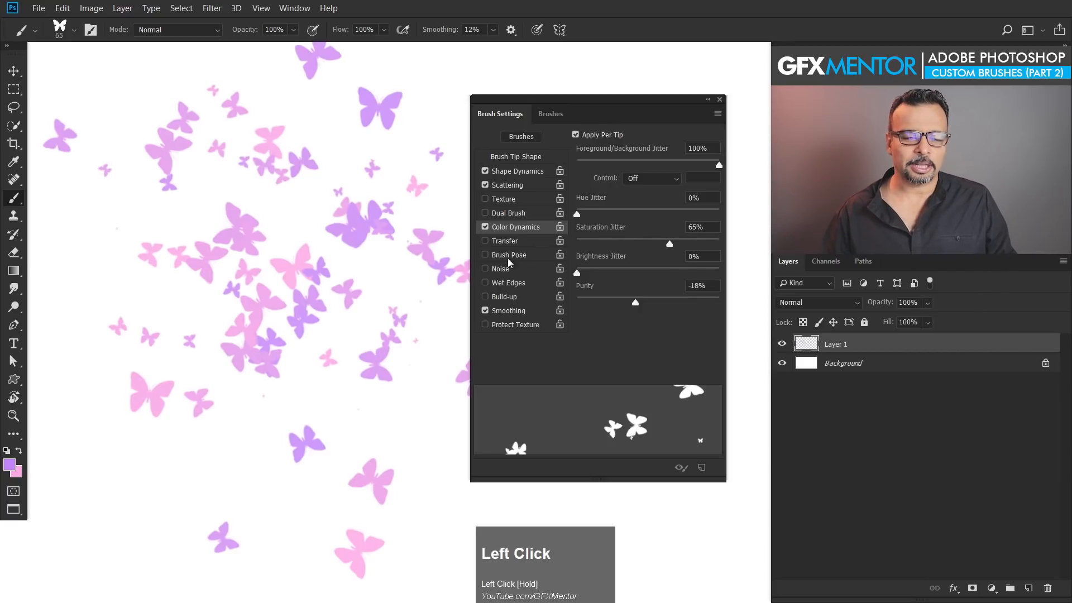
pyautogui.moveTo(164, 287)
pyautogui.mouseDown()
pyautogui.moveTo(251, 380)
pyautogui.moveTo(330, 411)
pyautogui.moveTo(421, 292)
pyautogui.moveTo(176, 207)
pyautogui.mouseUp()
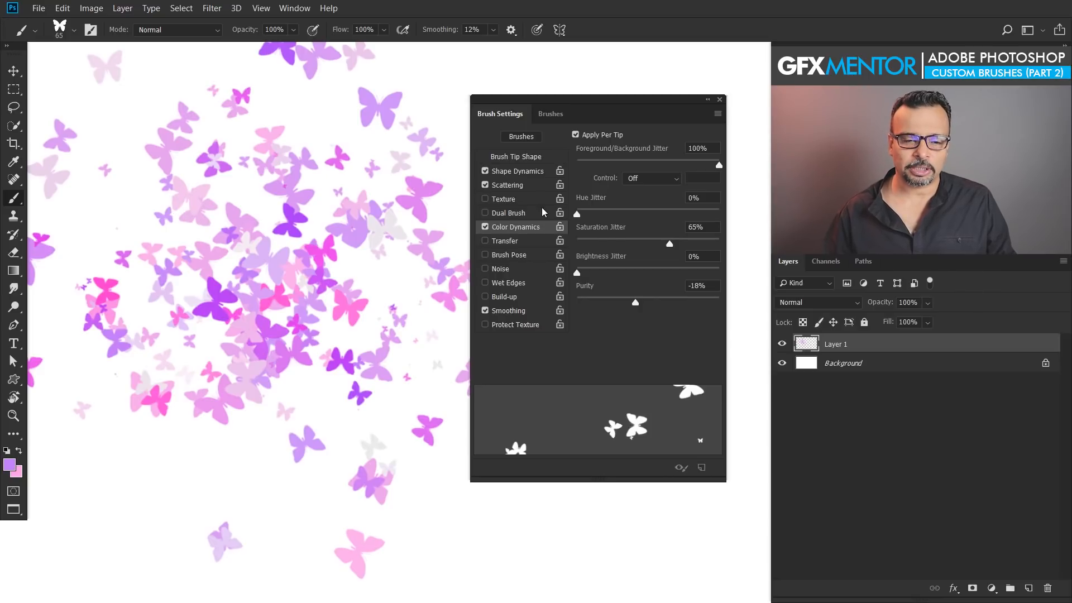
# - Set Saturation Jitter to 0% and Brightness Jitter to 56%, and paint more butterflies over the existing ones
pyautogui.moveTo(617, 240); pyautogui.dragTo(657, 274)
pyautogui.click(274, 164)
pyautogui.moveTo(274, 165)
pyautogui.mouseDown()
pyautogui.moveTo(442, 265)
pyautogui.moveTo(167, 323)
pyautogui.moveTo(96, 163)
pyautogui.moveTo(362, 179)
pyautogui.moveTo(255, 289)
pyautogui.moveTo(171, 163)
pyautogui.moveTo(444, 232)
pyautogui.mouseUp()
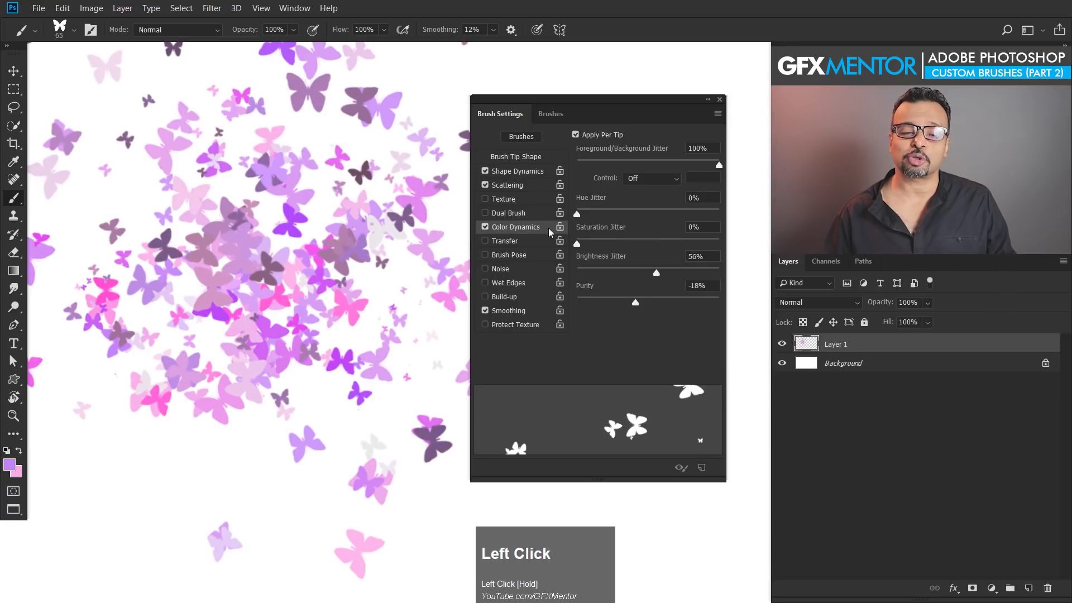
# - Set Brightness Jitter to 0%, lower Purity to its minimum, and paint more butterflies across the canvas
pyautogui.moveTo(657, 273); pyautogui.dragTo(570, 302)
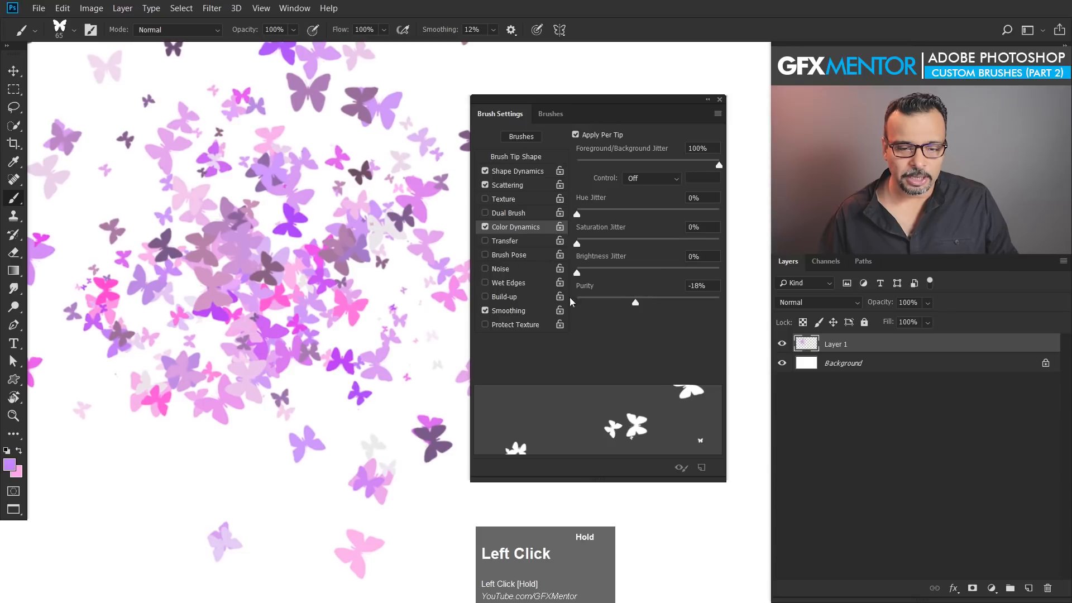
pyautogui.moveTo(635, 304); pyautogui.dragTo(626, 304)
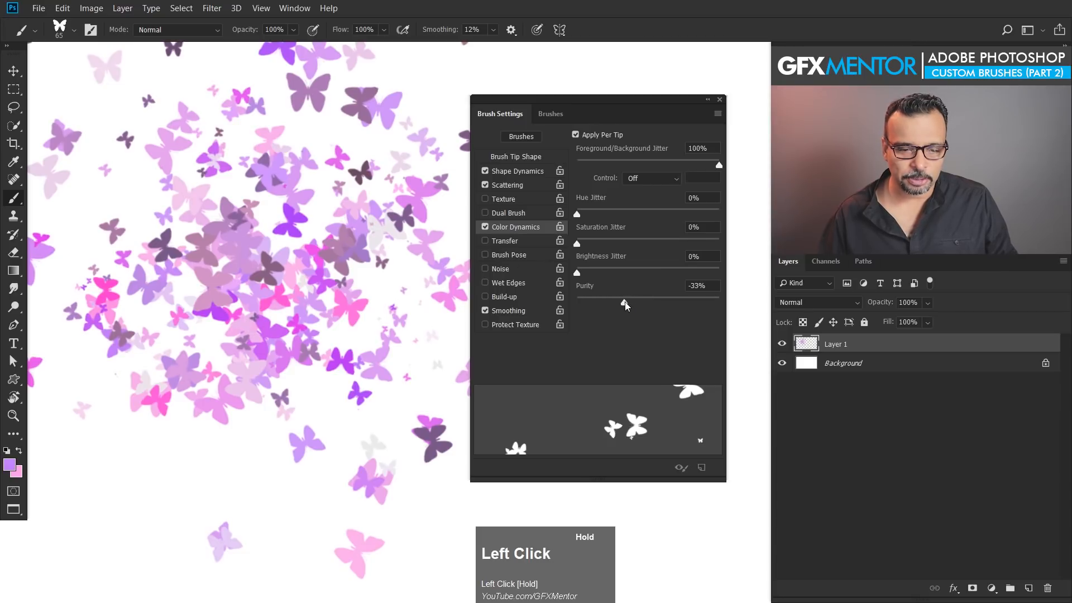
pyautogui.moveTo(92, 380)
pyautogui.mouseDown()
pyautogui.moveTo(149, 546)
pyautogui.moveTo(380, 402)
pyautogui.moveTo(379, 310)
pyautogui.mouseUp()
# - Raise Purity to +100%, paint vivid butterflies over the others, and return Purity to 0%
pyautogui.moveTo(577, 302); pyautogui.dragTo(773, 302)
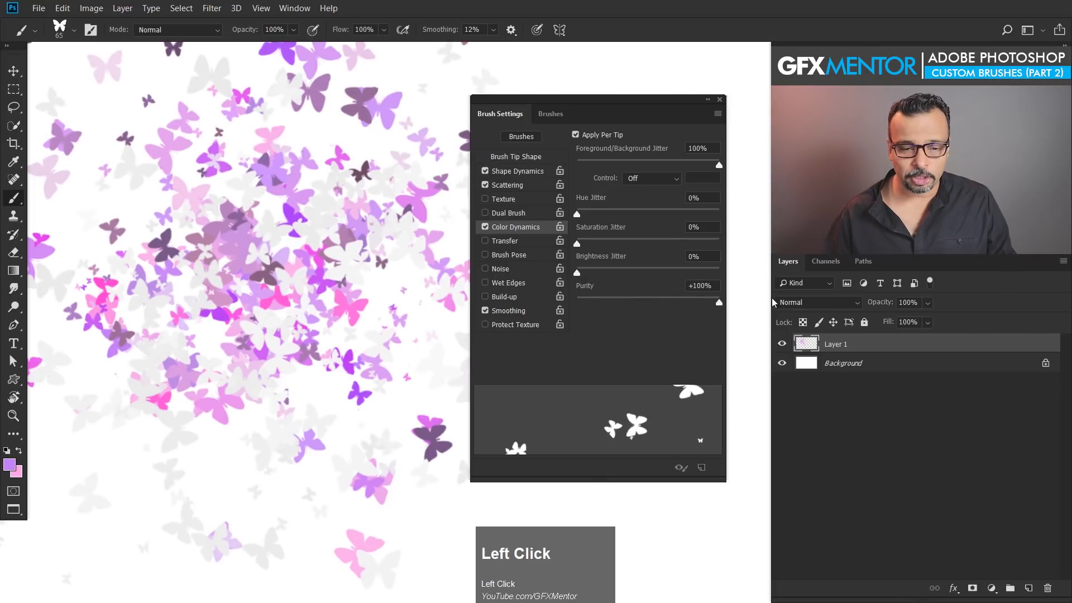
pyautogui.moveTo(196, 249)
pyautogui.mouseDown()
pyautogui.moveTo(313, 268)
pyautogui.moveTo(501, 249)
pyautogui.moveTo(234, 313)
pyautogui.moveTo(313, 262)
pyautogui.moveTo(251, 212)
pyautogui.moveTo(400, 175)
pyautogui.mouseUp()
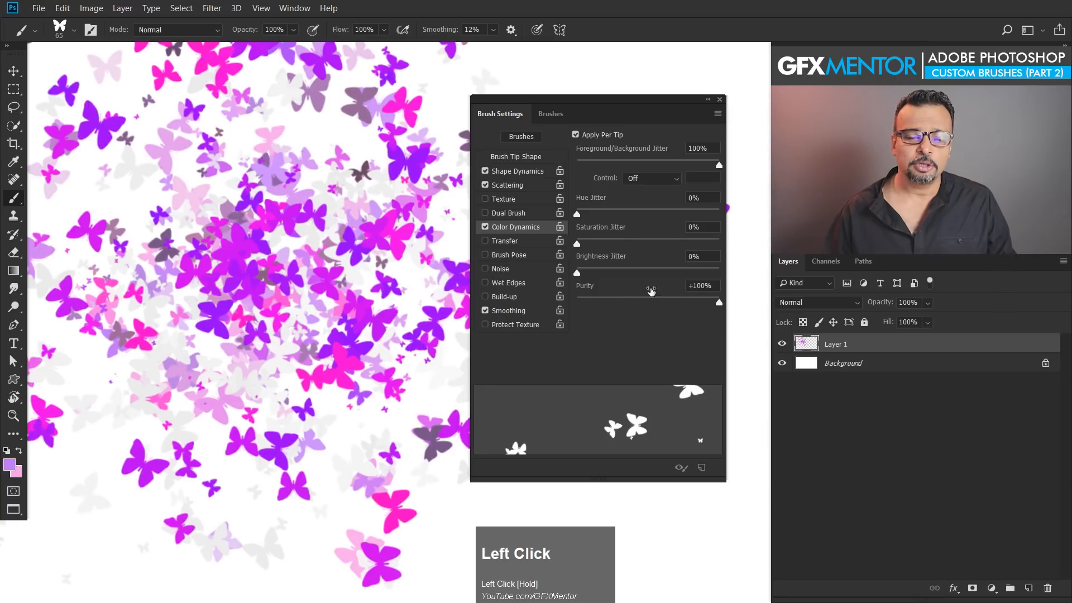
pyautogui.moveTo(672, 301); pyautogui.dragTo(628, 304)
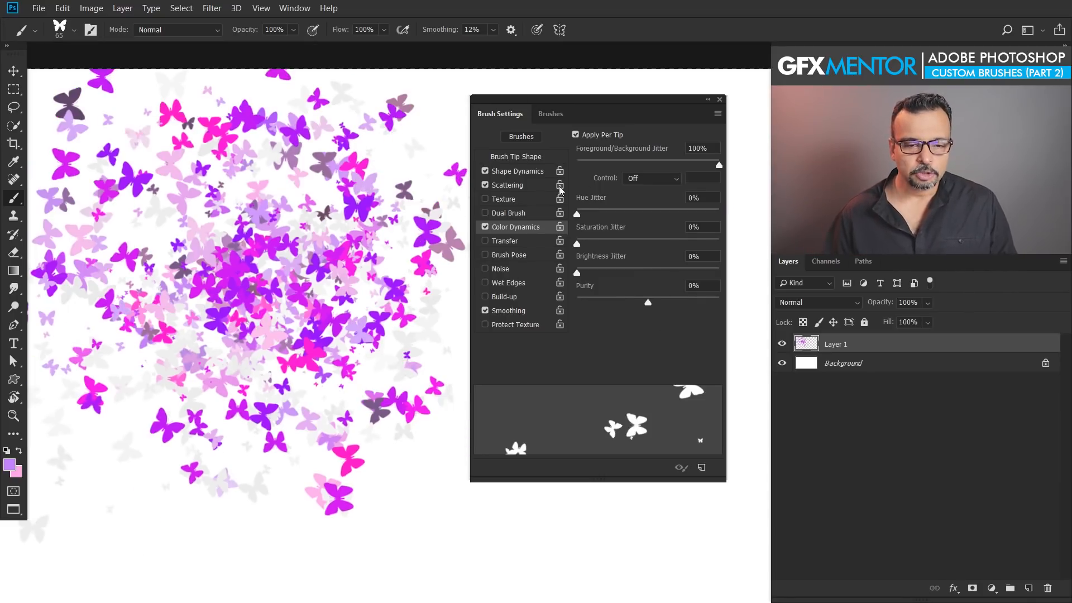
# - Paint more scattered butterflies and save the current brush as preset "butterfly 647", capturing its size and tool settings
pyautogui.moveTo(315, 466)
pyautogui.mouseDown()
pyautogui.moveTo(245, 382)
pyautogui.moveTo(276, 338)
pyautogui.moveTo(383, 502)
pyautogui.mouseUp()
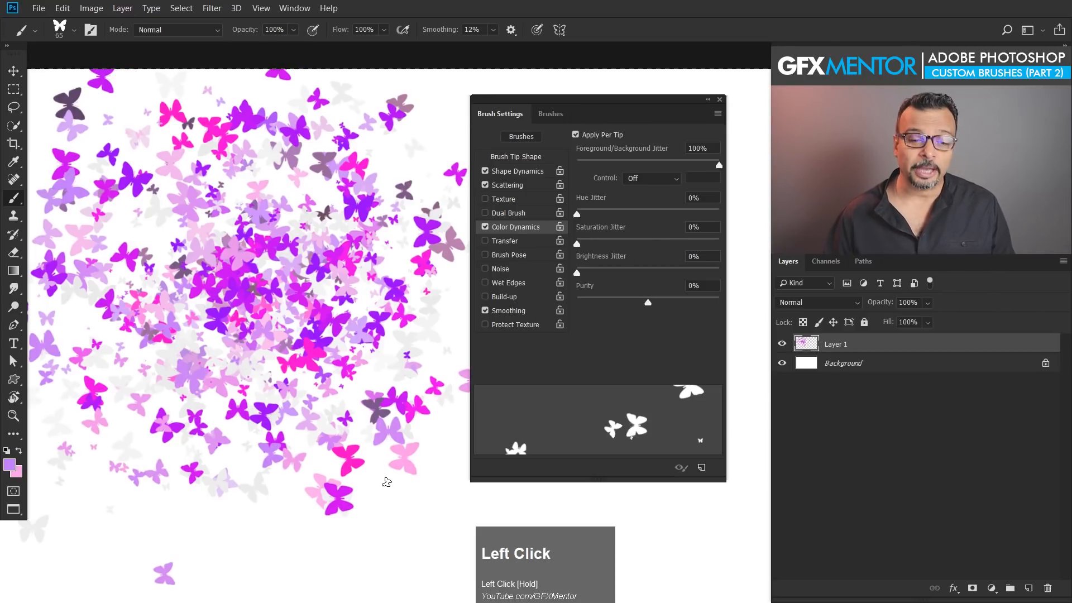
pyautogui.click(701, 469)
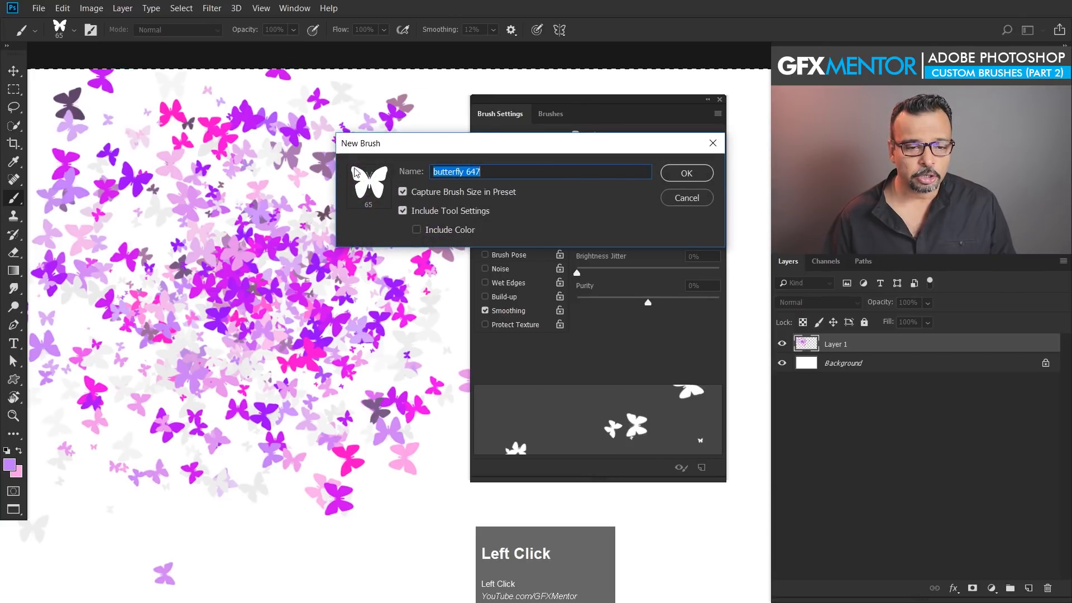
pyautogui.click(699, 172)
# - Paint a trial stroke with the plain butterfly preset and undo it
pyautogui.rightClick(241, 200)
pyautogui.click(350, 466)
pyautogui.moveTo(96, 311)
pyautogui.mouseDown()
pyautogui.moveTo(510, 235)
pyautogui.moveTo(240, 503)
pyautogui.mouseUp()
pyautogui.hotkey('ctrl', 'z')
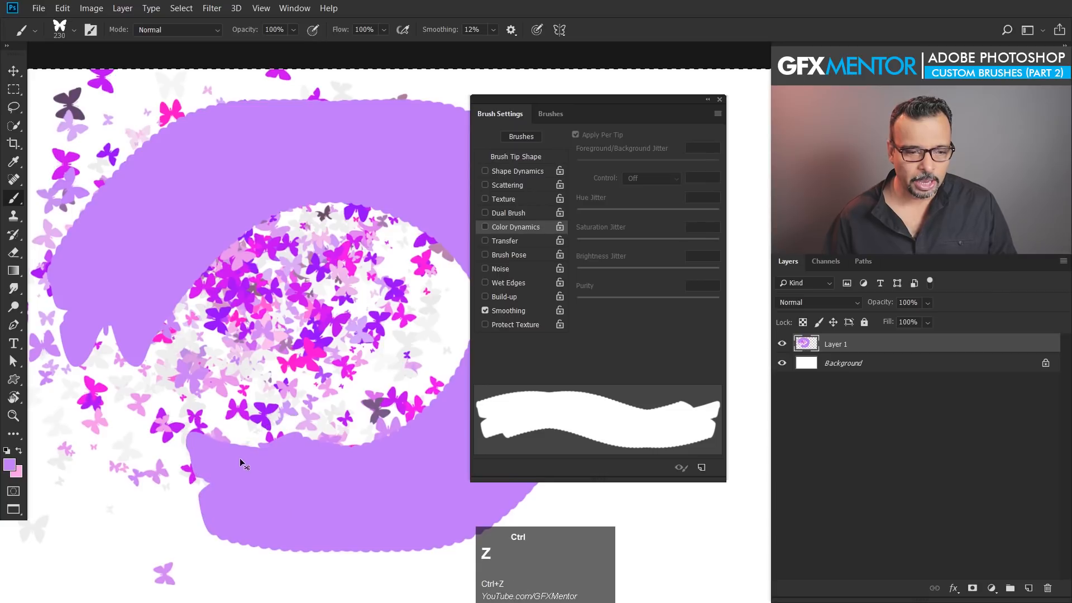
# - Select the butterfly 647 preset and paint scattered butterflies across the canvas with it
pyautogui.rightClick(240, 381)
pyautogui.click(353, 541)
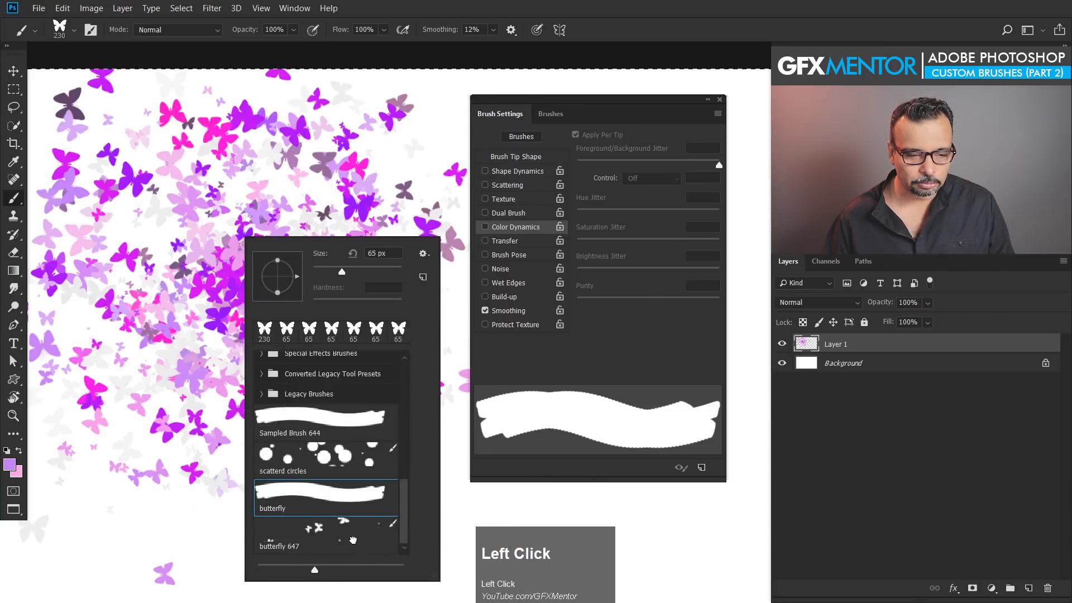
pyautogui.moveTo(168, 310)
pyautogui.mouseDown()
pyautogui.moveTo(155, 288)
pyautogui.moveTo(447, 529)
pyautogui.moveTo(435, 363)
pyautogui.mouseUp()
# - Clear all the painted butterflies from Layer 1 and remove the selection
pyautogui.hotkey('ctrl', 'space')
pyautogui.moveTo(345, 272)
pyautogui.mouseDown()
pyautogui.moveTo(290, 290)
pyautogui.moveTo(315, 314)
pyautogui.mouseUp()
pyautogui.hotkey('ctrl', 'a')
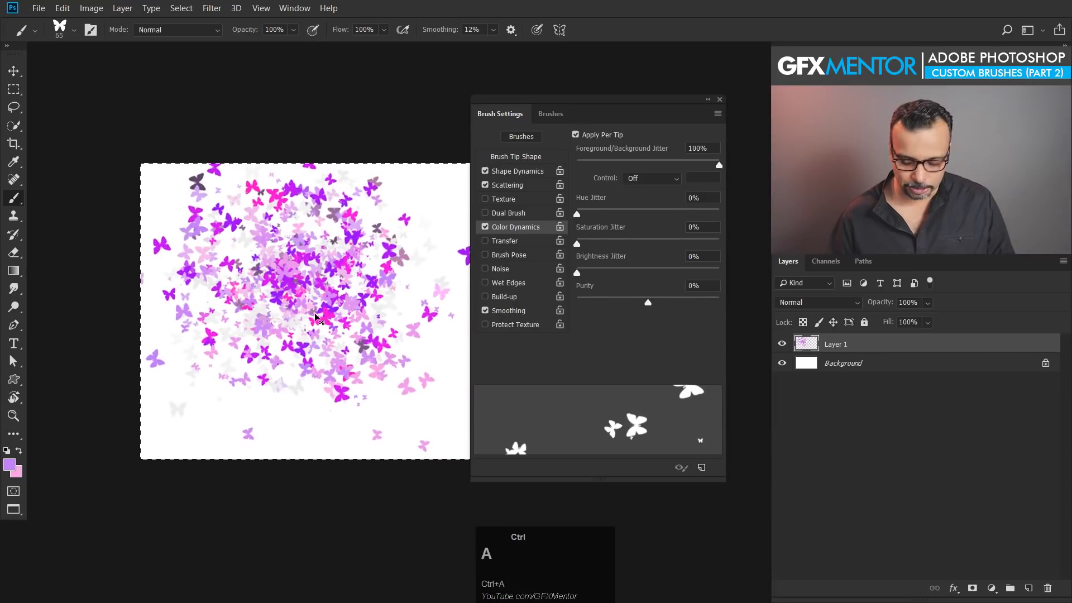
pyautogui.press('Delete')
pyautogui.hotkey('ctrl', 'd')
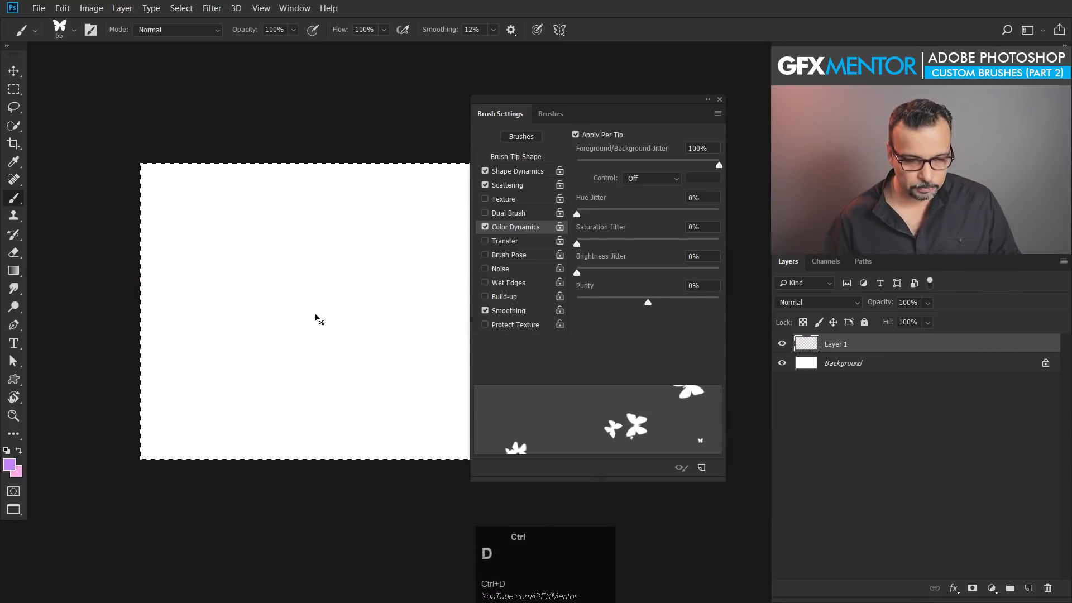
pyautogui.press('space')
pyautogui.moveTo(333, 277)
pyautogui.mouseDown()
pyautogui.moveTo(325, 311)
pyautogui.moveTo(307, 301)
pyautogui.moveTo(338, 323)
pyautogui.moveTo(335, 335)
pyautogui.moveTo(339, 270)
pyautogui.mouseUp()
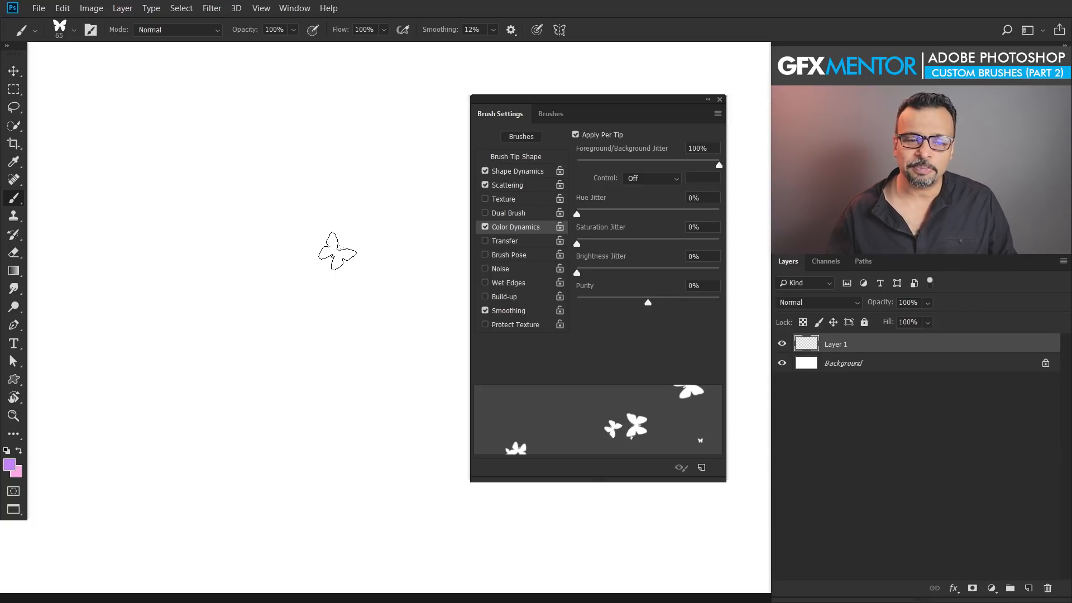
# - Select the butterfly 647 and scatterd circles brush presets together in the brush picker
pyautogui.rightClick(350, 218)
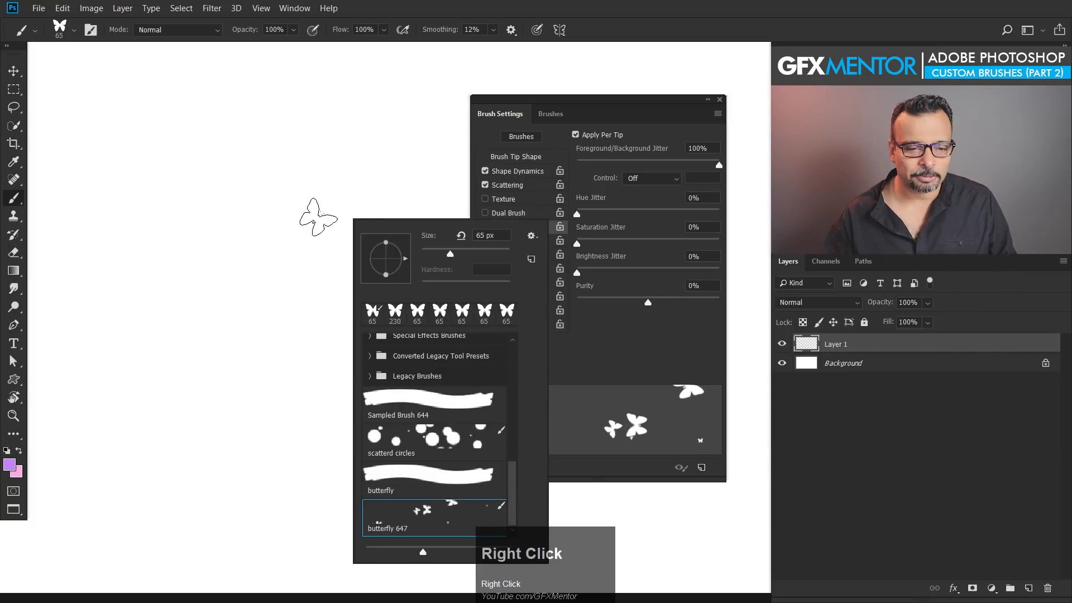
pyautogui.rightClick(303, 123)
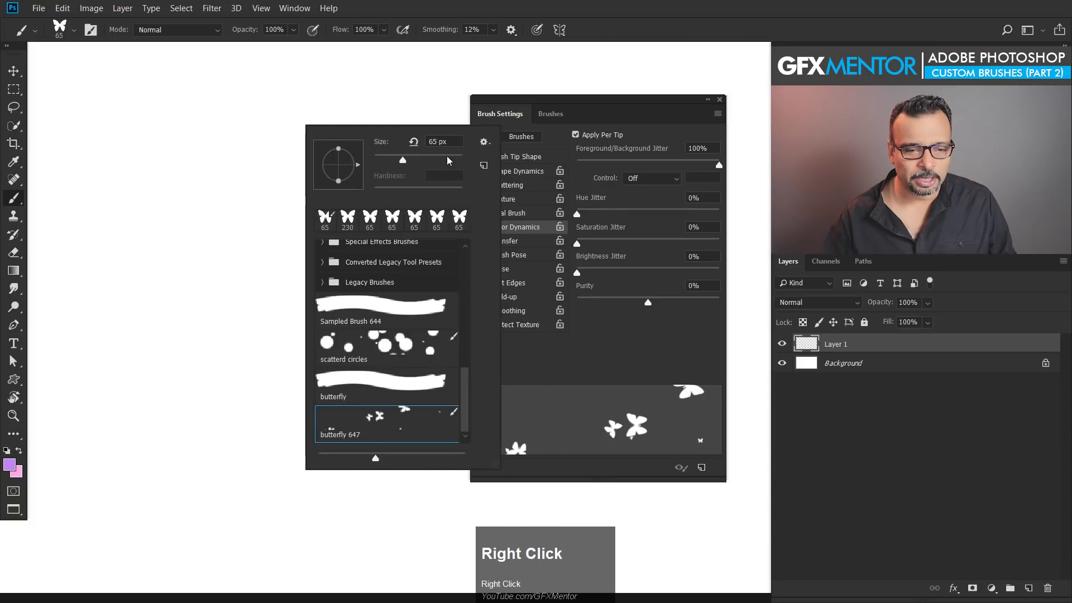
pyautogui.click(491, 147)
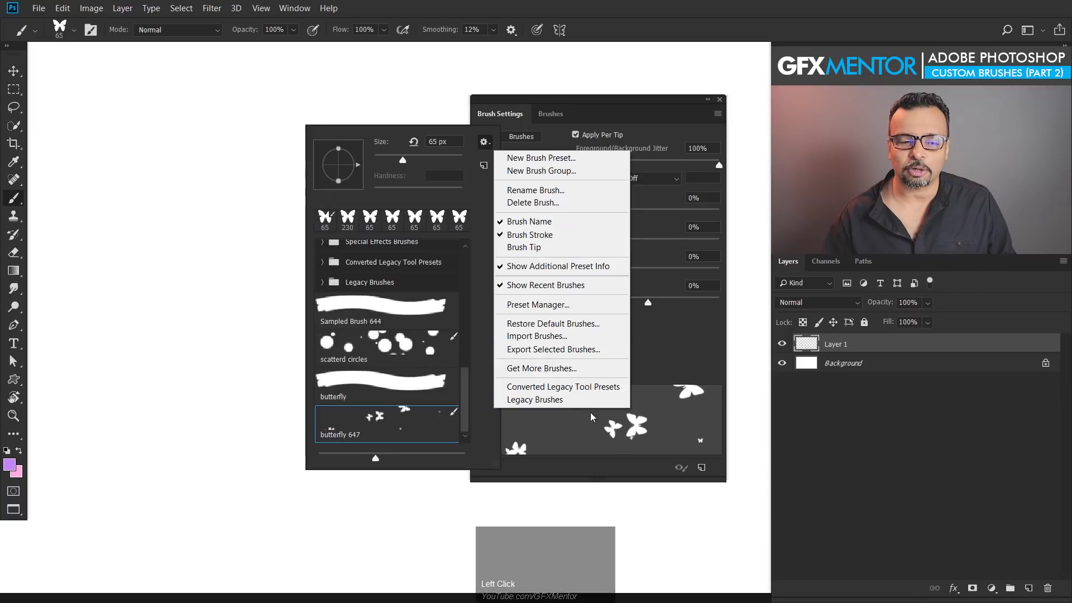
pyautogui.click(432, 419)
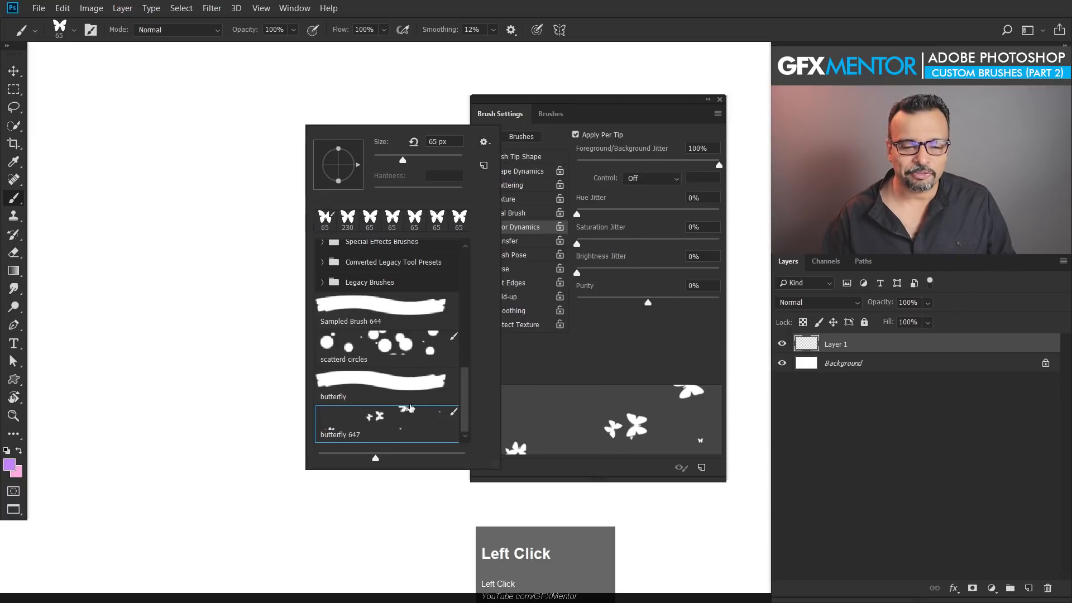
pyautogui.click(406, 438)
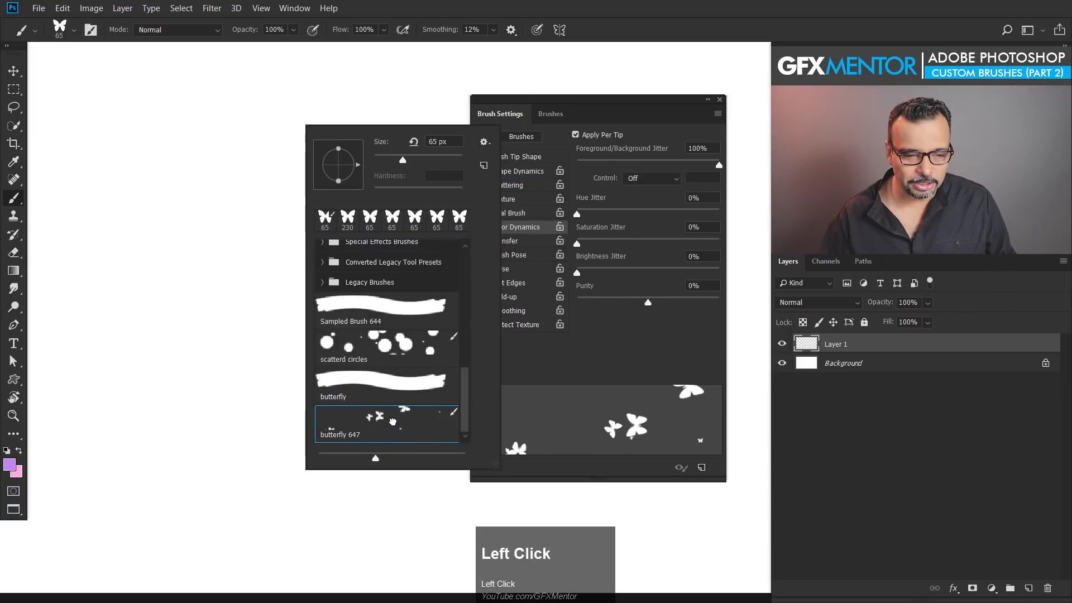
pyautogui.keyDown('ctrl'); pyautogui.click(400, 347); pyautogui.keyUp('ctrl')
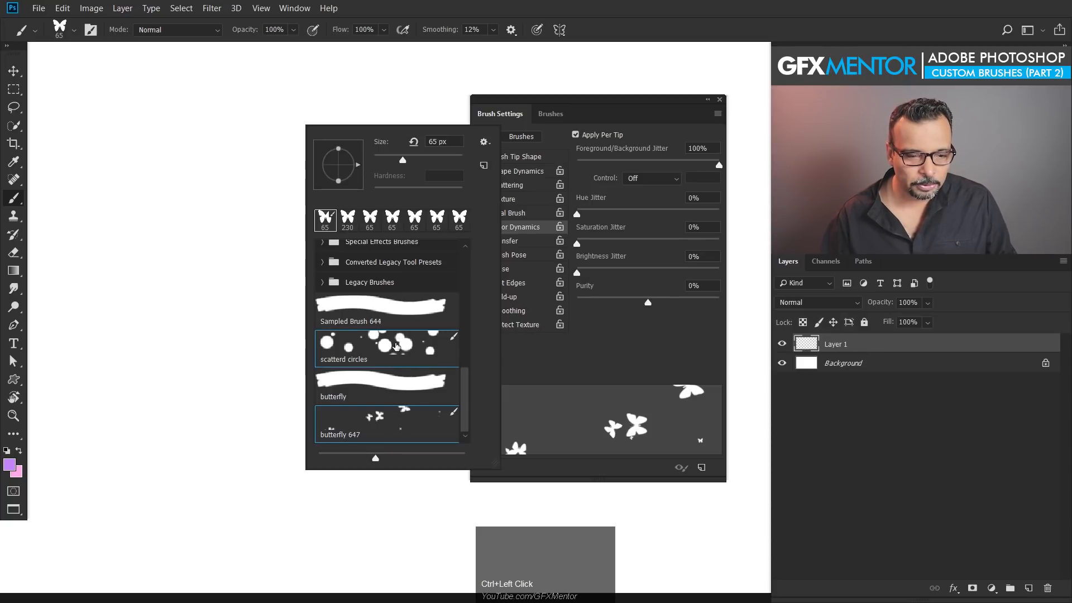
# - Export the selected brushes to the Desktop as an ABR file named "GFXMentor Brush"
pyautogui.click(484, 143)
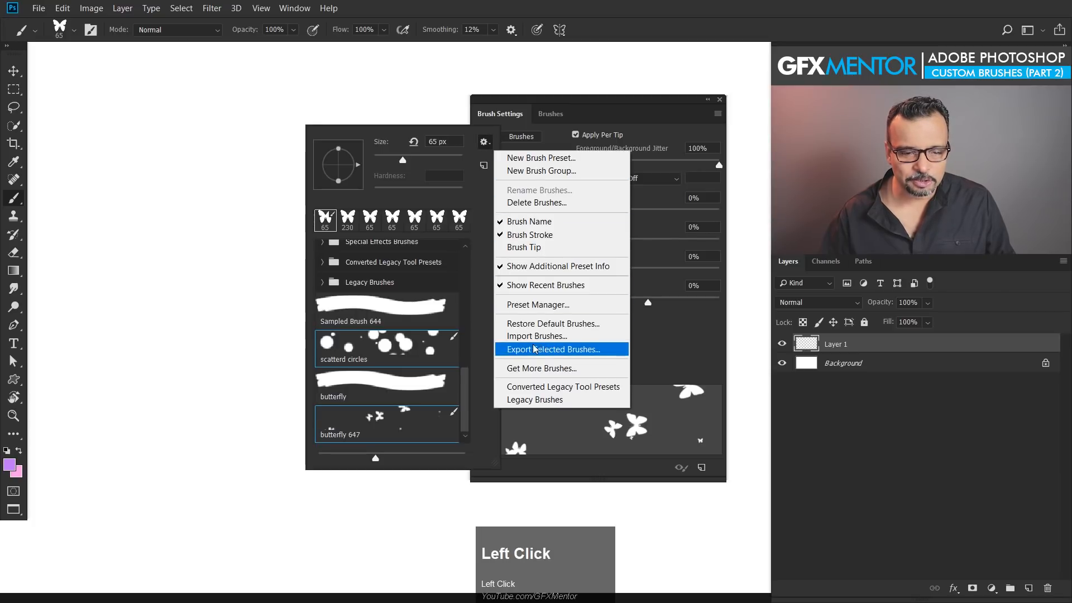
pyautogui.click(547, 350)
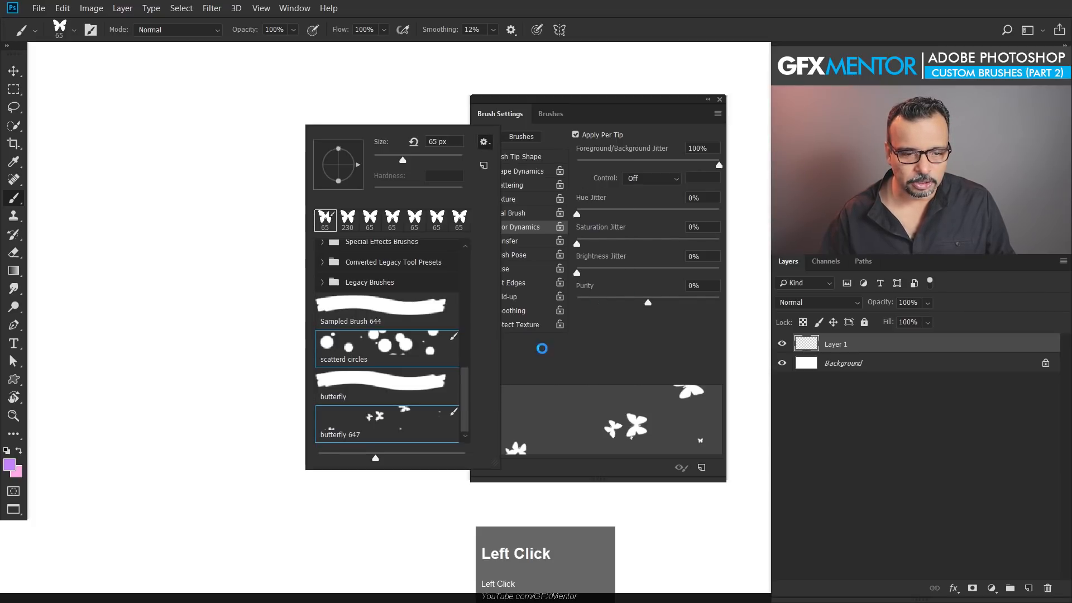
pyautogui.moveTo(463, 107); pyautogui.dragTo(321, 44)
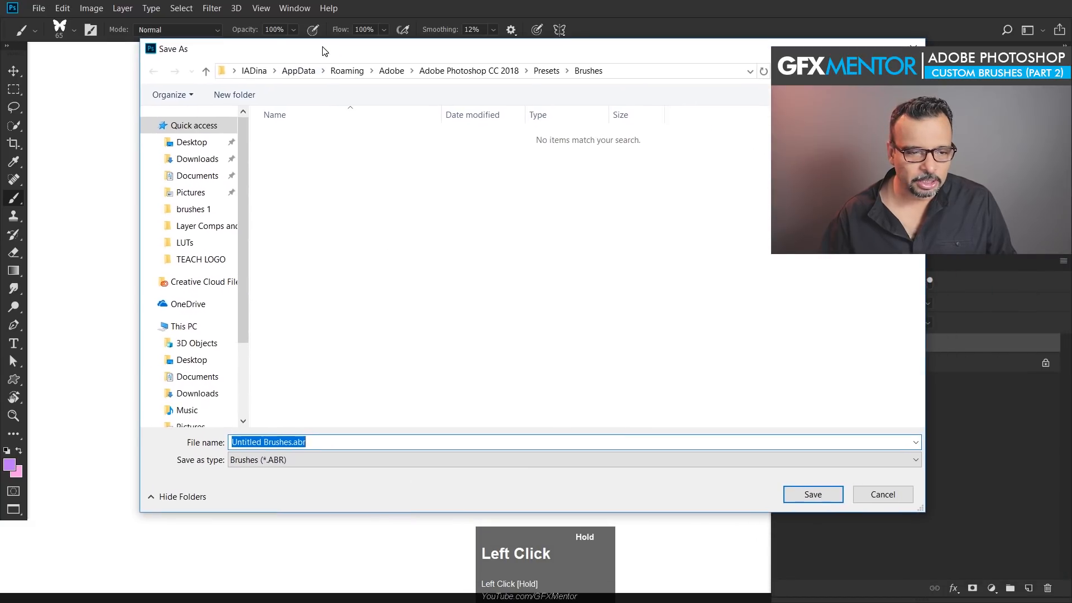
pyautogui.click(200, 143)
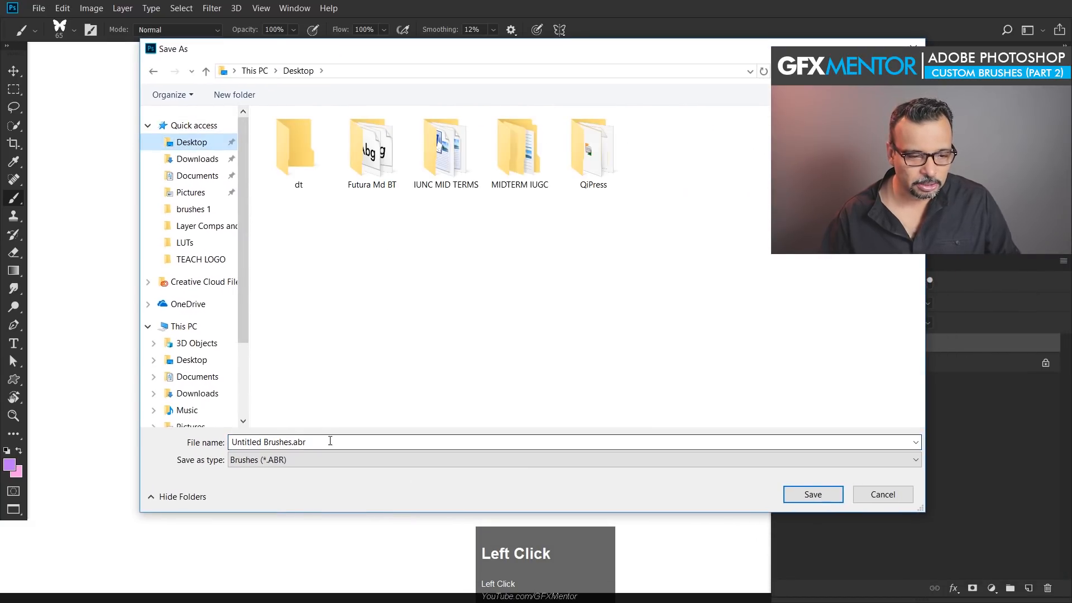
pyautogui.write('GF')
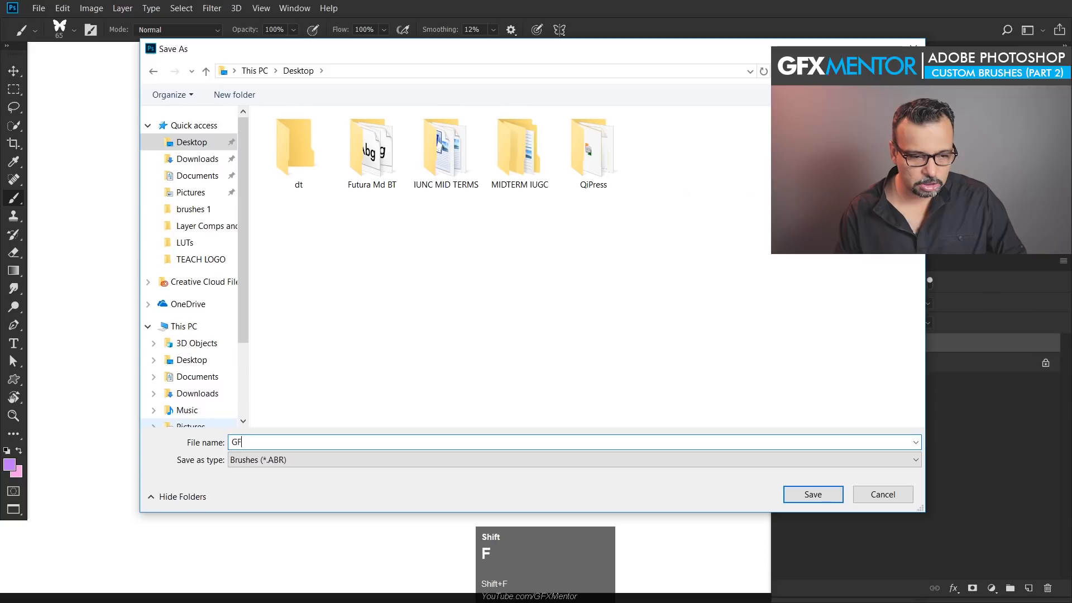
pyautogui.write('XMen')
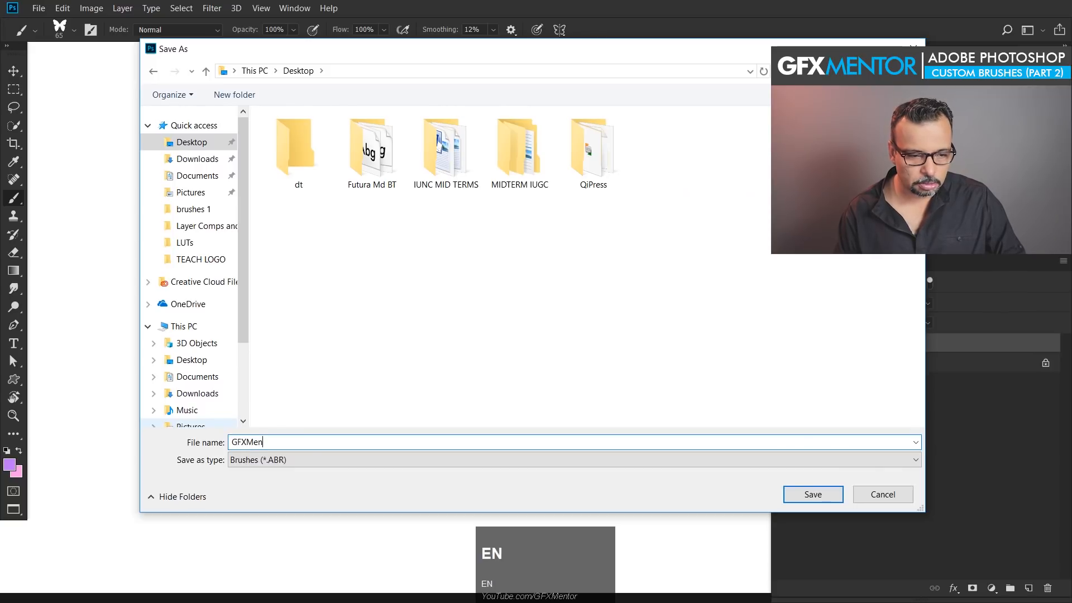
pyautogui.write('tor Brush')
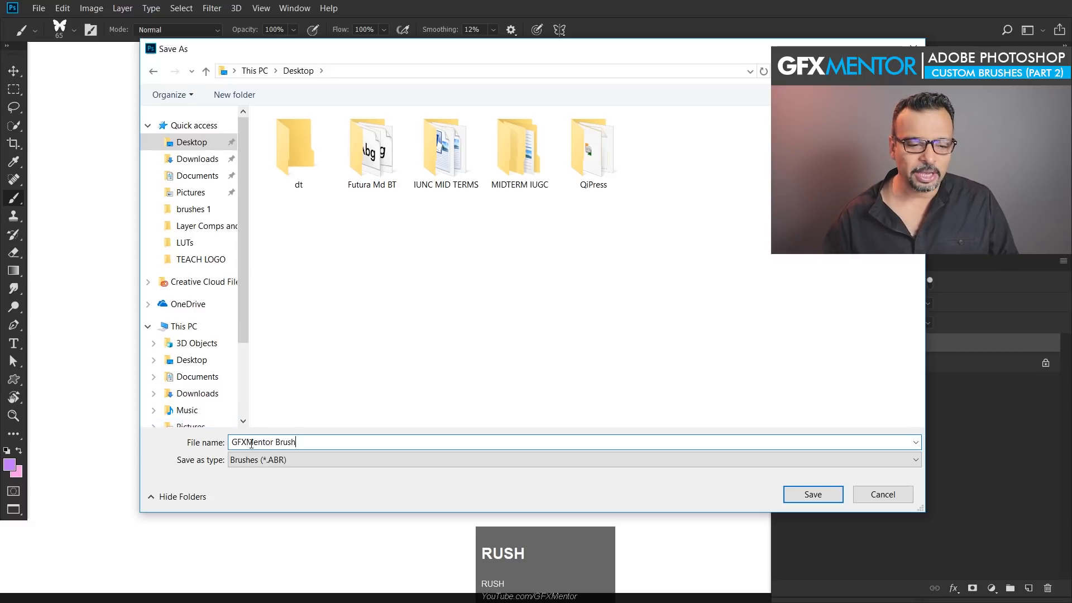
pyautogui.press('Tab')
pyautogui.click(804, 494)
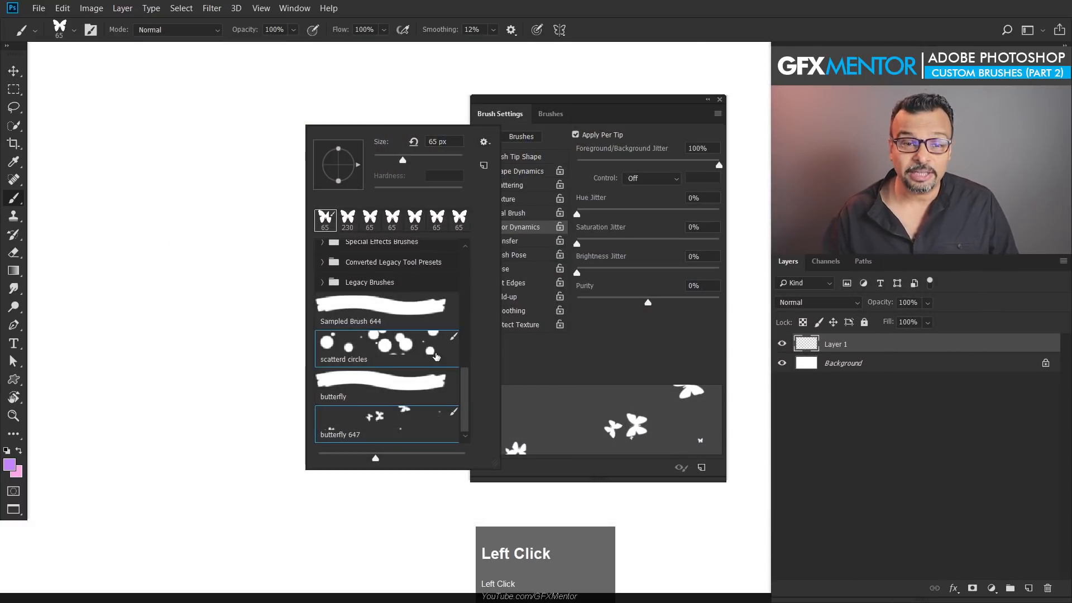
# - Switch to the Sampled Brush 644 preset and look up the Import Brushes command among the brush picker's options
pyautogui.click(436, 356)
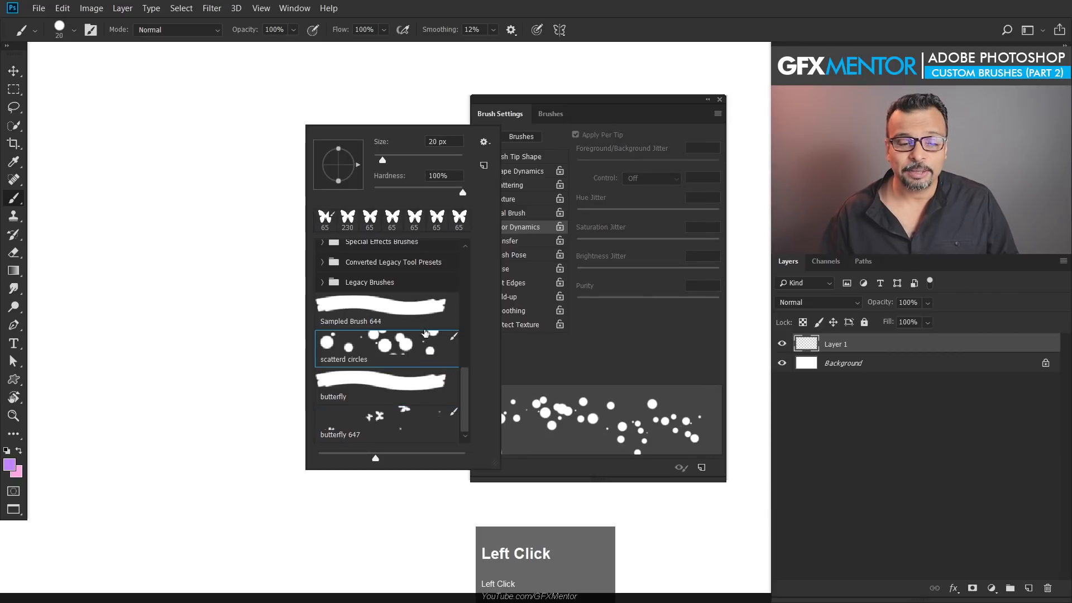
pyautogui.click(445, 312)
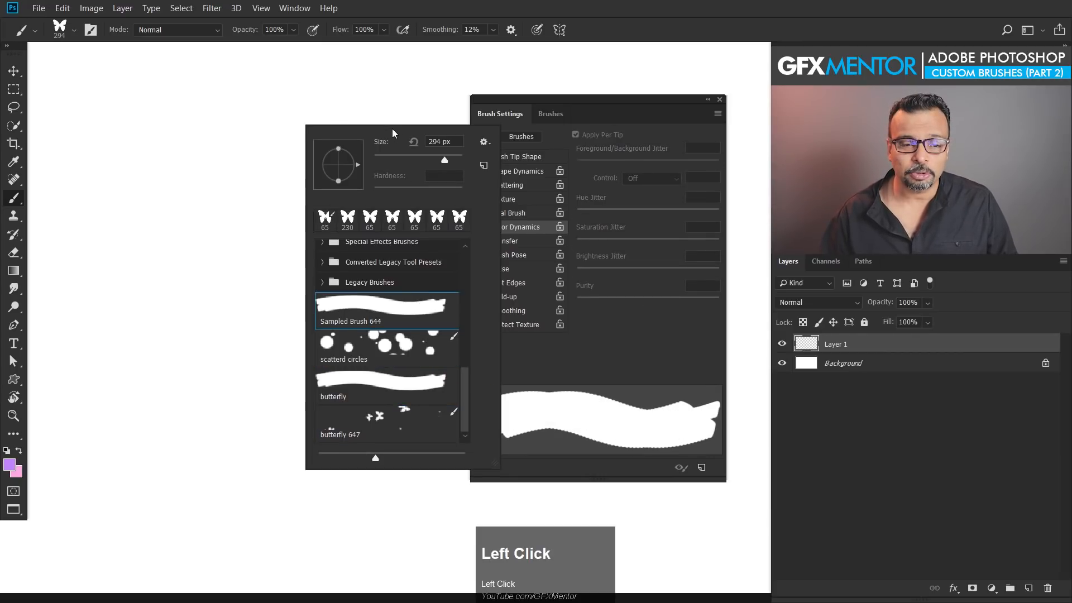
pyautogui.rightClick(251, 142)
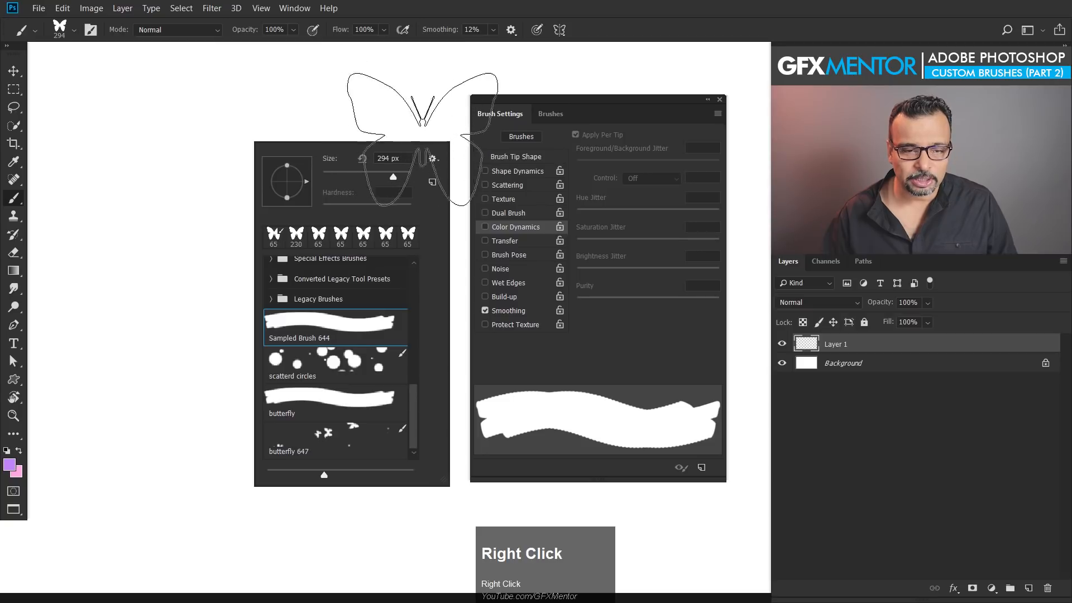
pyautogui.click(433, 159)
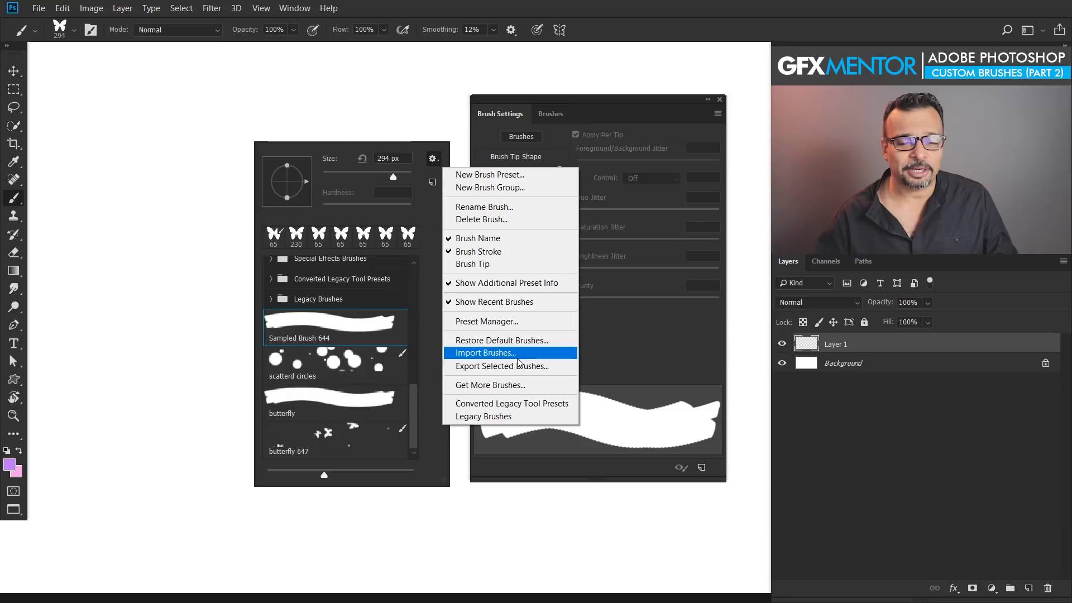
pyautogui.click(309, 106)
pyautogui.click(693, 89)
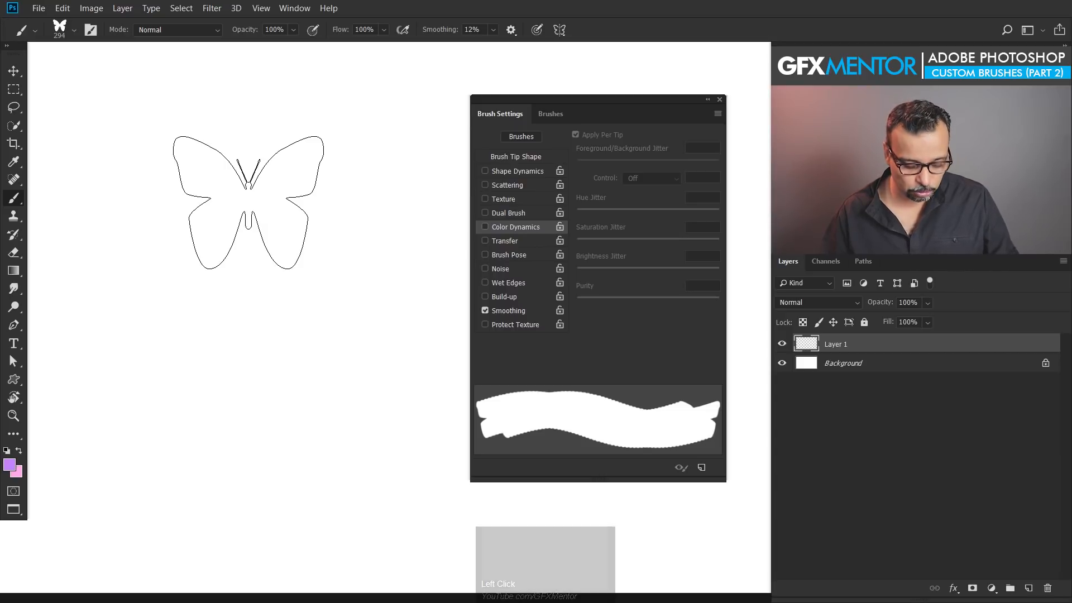
# - Switch to the Windows desktop and move the exported GFXMentor Brush.abr file to an empty area
pyautogui.press('super+d')
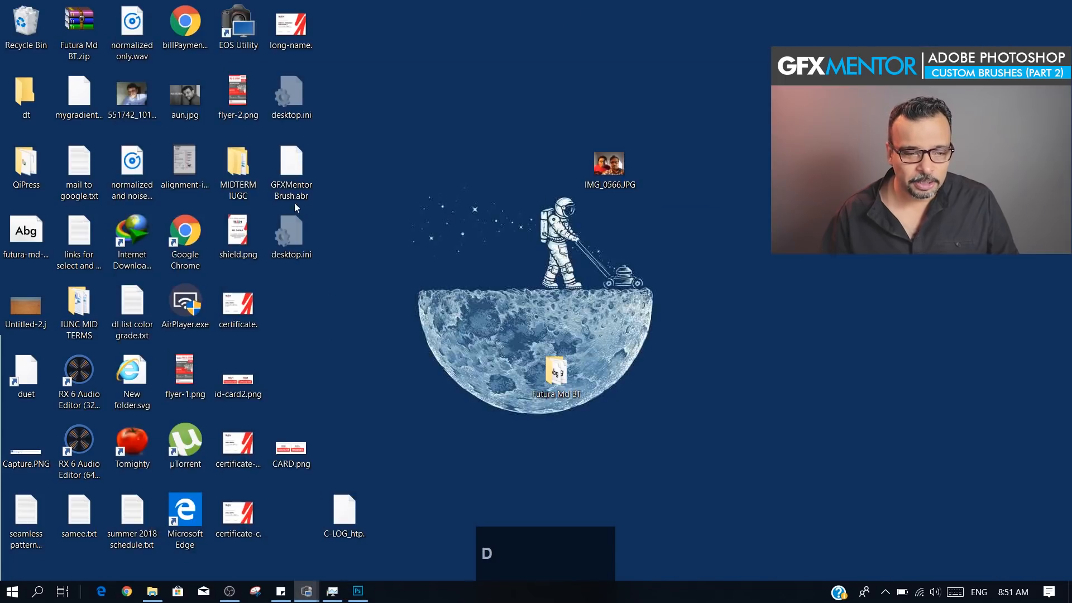
pyautogui.click(374, 367)
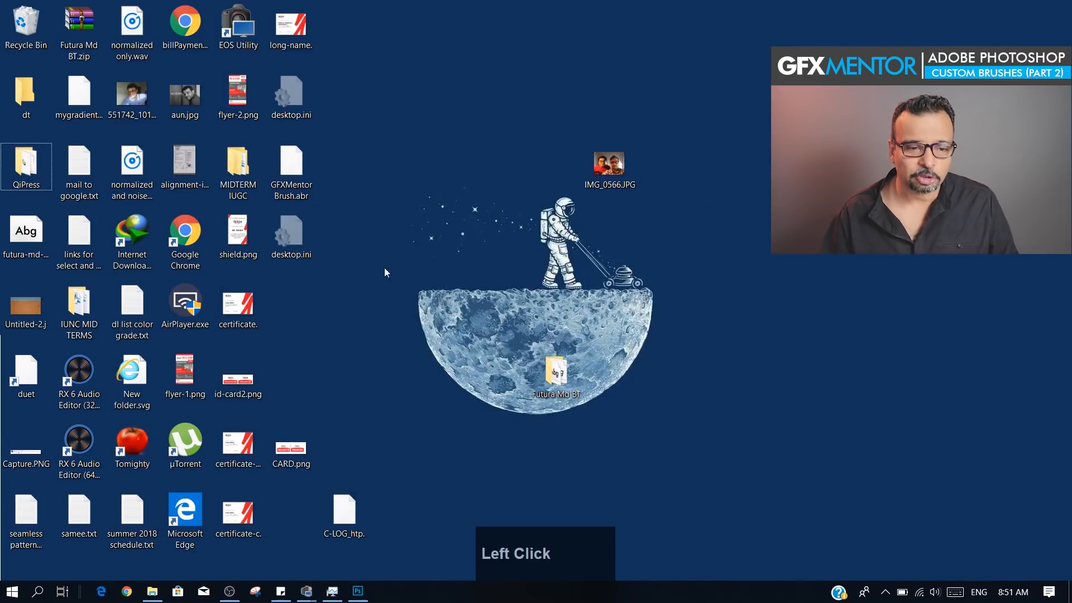
pyautogui.moveTo(292, 170); pyautogui.dragTo(420, 175)
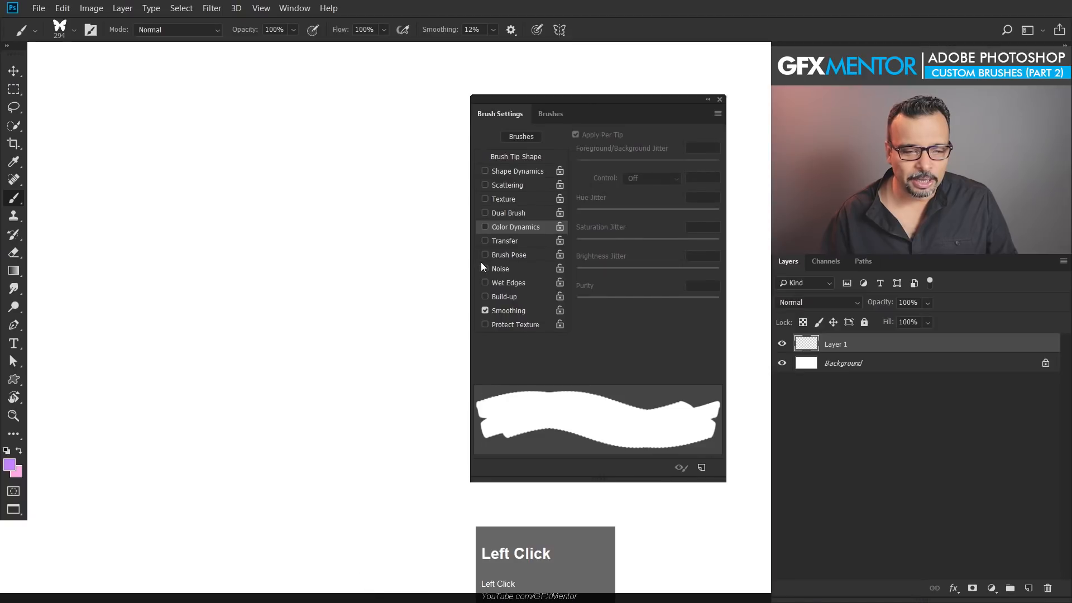
# - Delete the scatterd circles and butterfly 647 brush presets in the Photoshop brush picker
pyautogui.rightClick(245, 202)
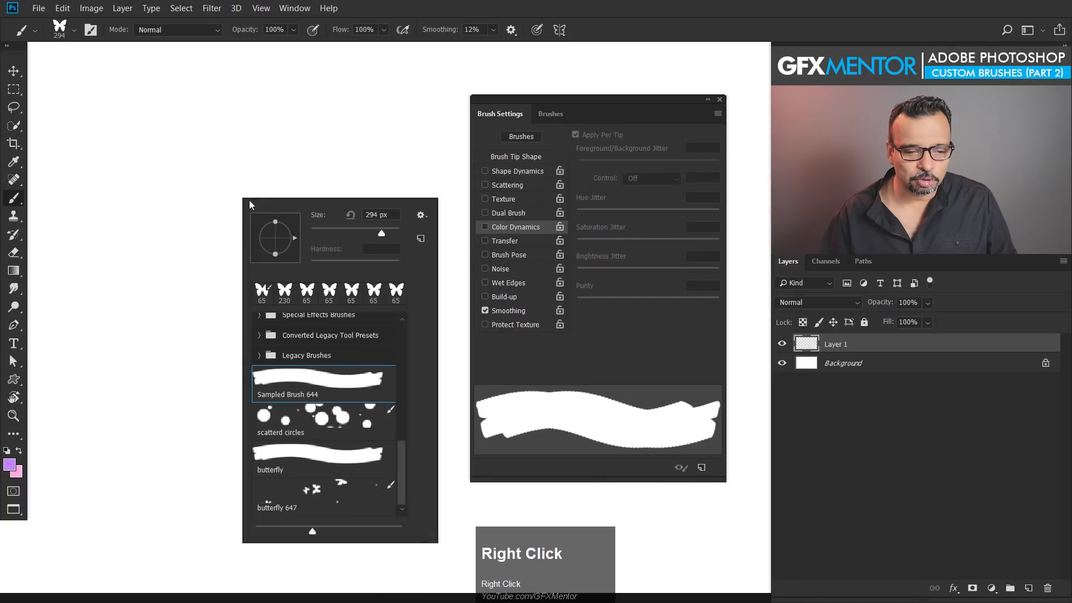
pyautogui.rightClick(358, 413)
pyautogui.click(391, 428)
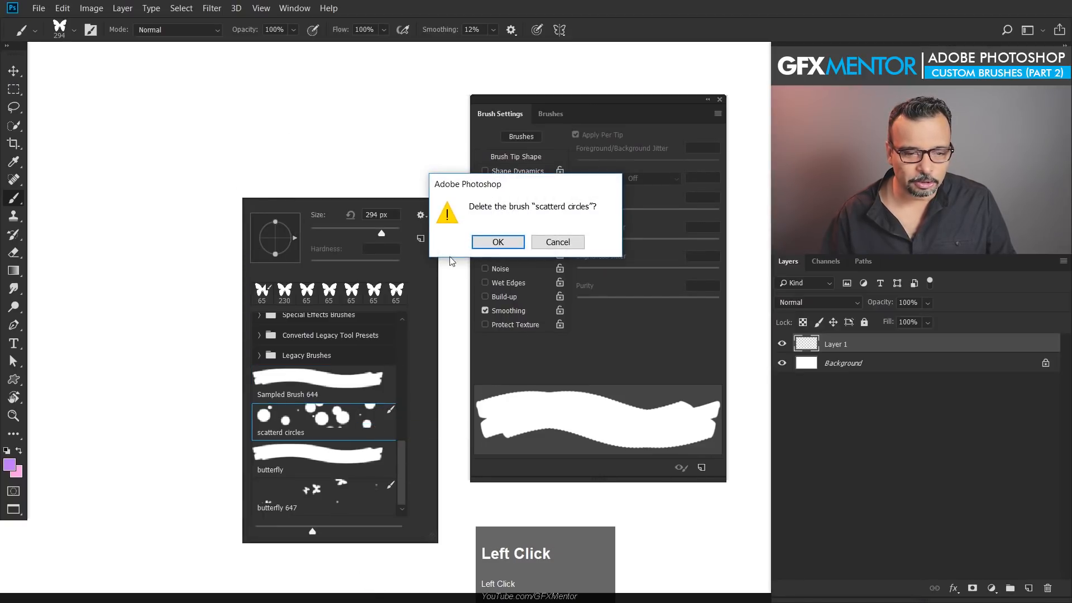
pyautogui.click(494, 241)
pyautogui.rightClick(354, 481)
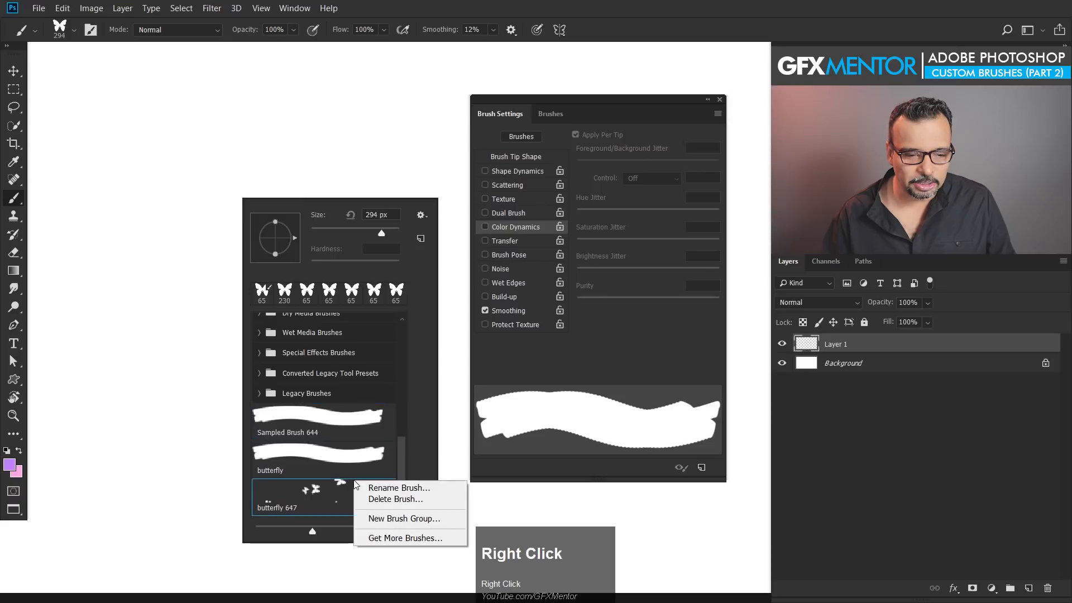
pyautogui.click(387, 500)
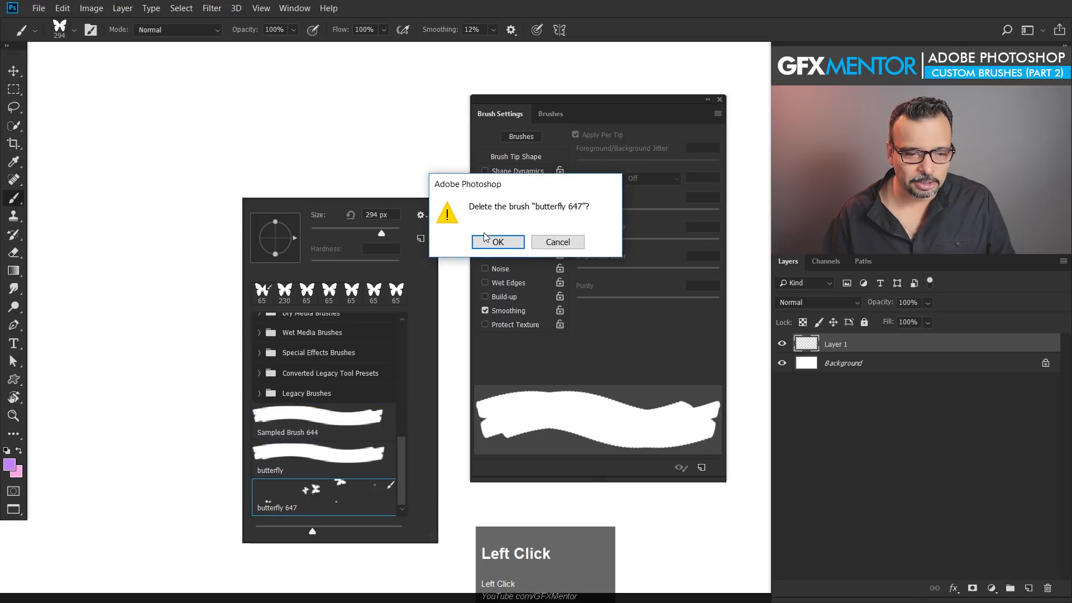
pyautogui.click(484, 239)
# - Delete the Sampled Brush 644 and butterfly presets together from the brush picker
pyautogui.keyDown('ctrl'); pyautogui.click(352, 497); pyautogui.keyUp('ctrl')
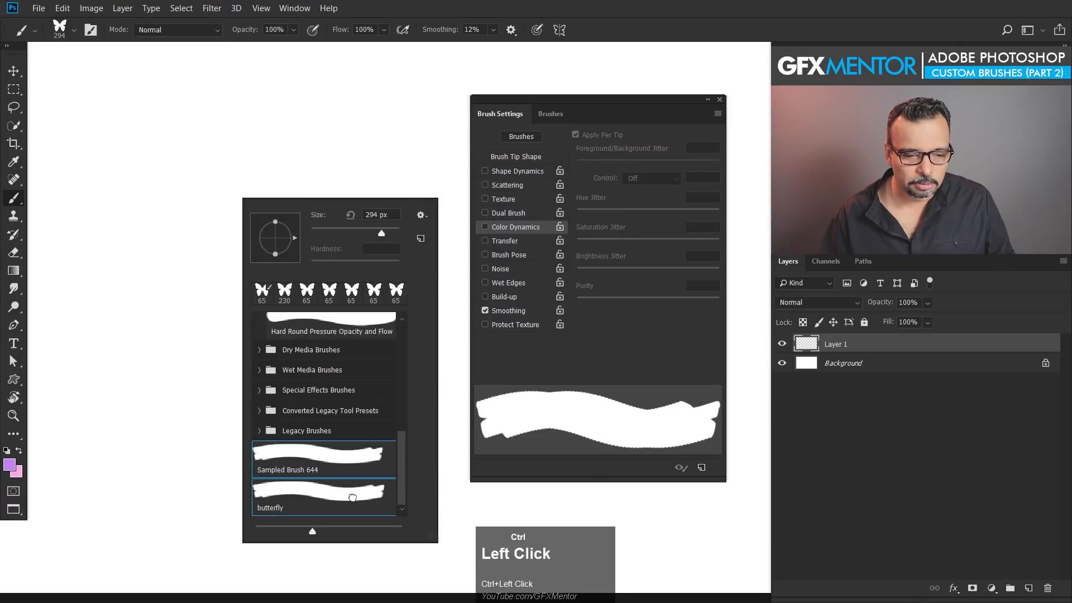
pyautogui.rightClick(352, 497)
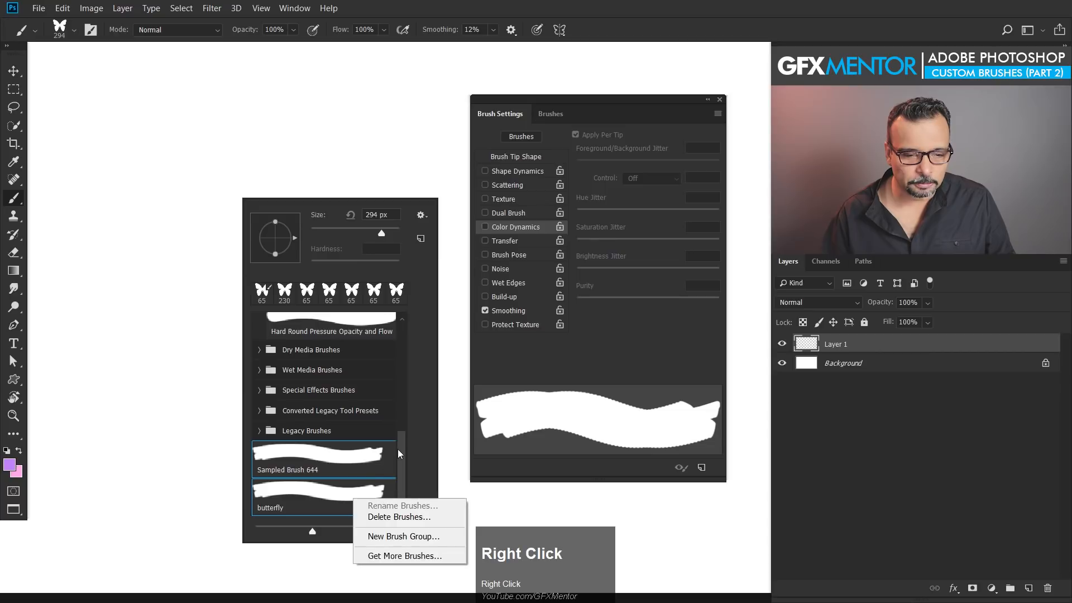
pyautogui.click(399, 516)
pyautogui.click(485, 241)
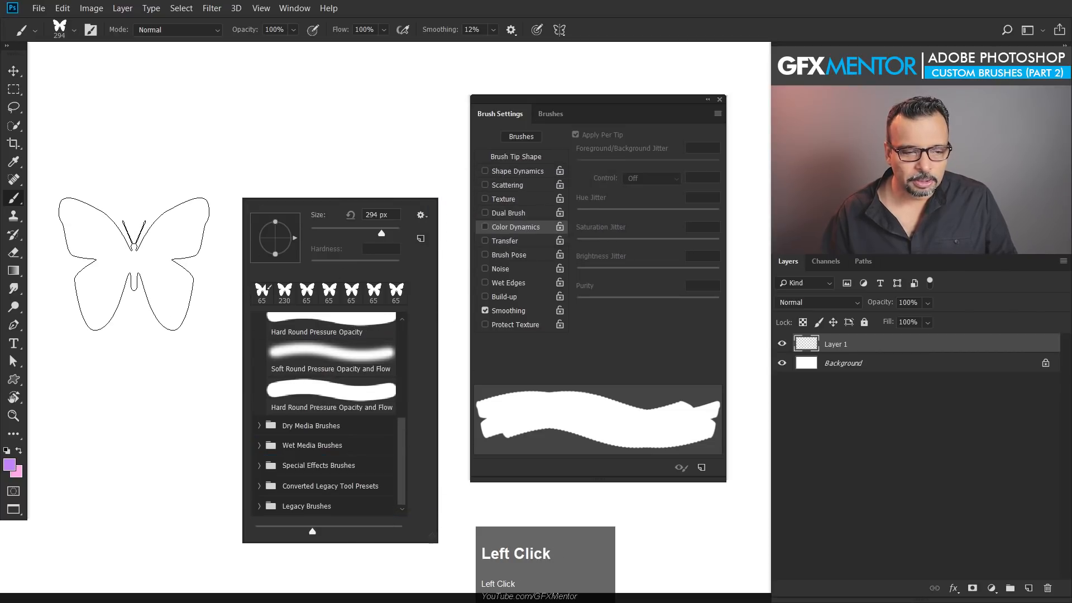
# - Try out the Hard Round Pressure Opacity and Flow brush with broad strokes on the canvas and undo them
pyautogui.click(332, 391)
pyautogui.moveTo(137, 180)
pyautogui.mouseDown()
pyautogui.moveTo(256, 383)
pyautogui.moveTo(206, 342)
pyautogui.mouseUp()
pyautogui.hotkey('ctrl', 'space')
pyautogui.moveTo(344, 278)
pyautogui.mouseDown()
pyautogui.moveTo(286, 305)
pyautogui.moveTo(300, 302)
pyautogui.moveTo(404, 363)
pyautogui.mouseUp()
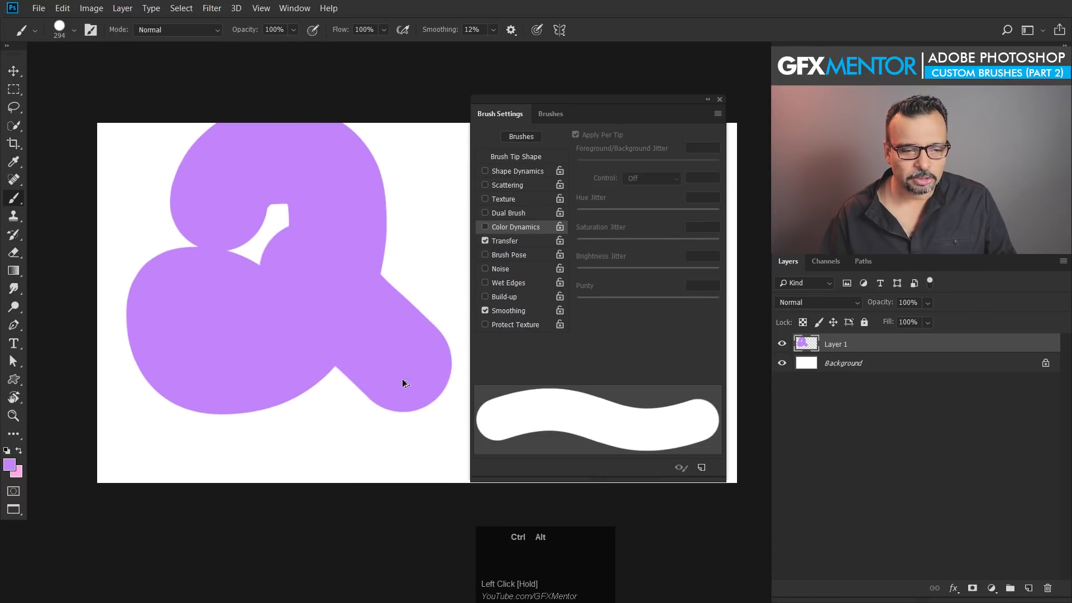
pyautogui.hotkey('ctrl', 'z')
pyautogui.hotkey('ctrl', 'z')
# - Import the GFXMentor Brush.abr file from the Desktop into the brush presets
pyautogui.rightClick(295, 193)
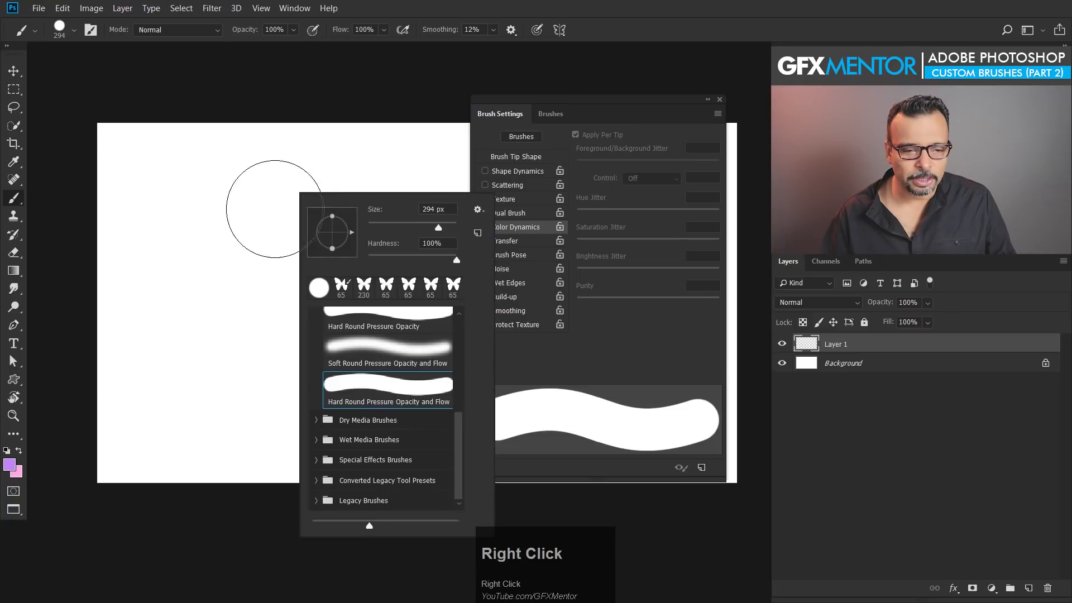
pyautogui.click(477, 210)
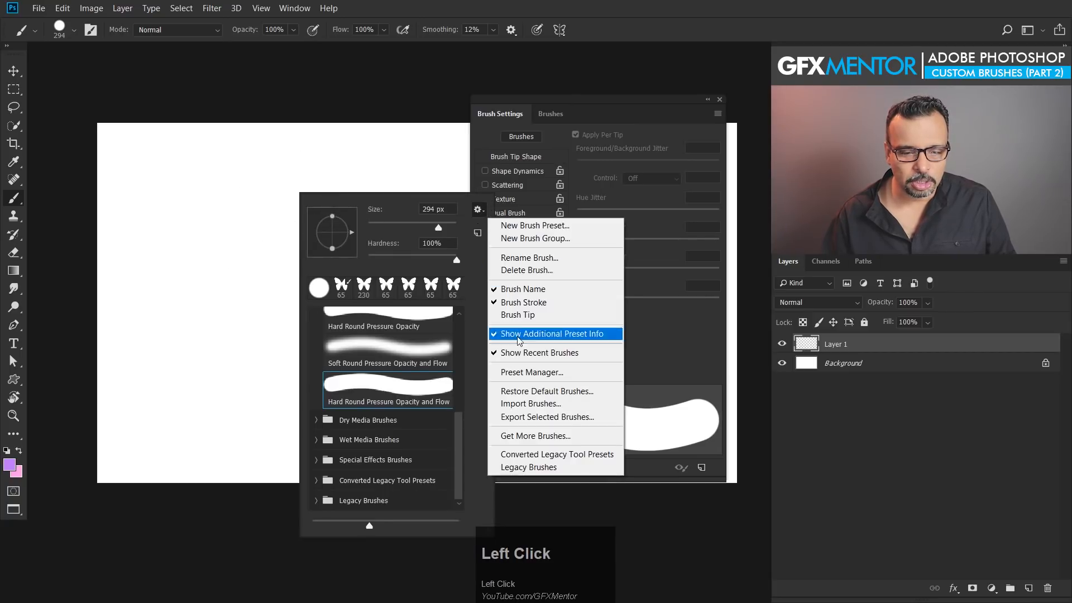
pyautogui.click(512, 405)
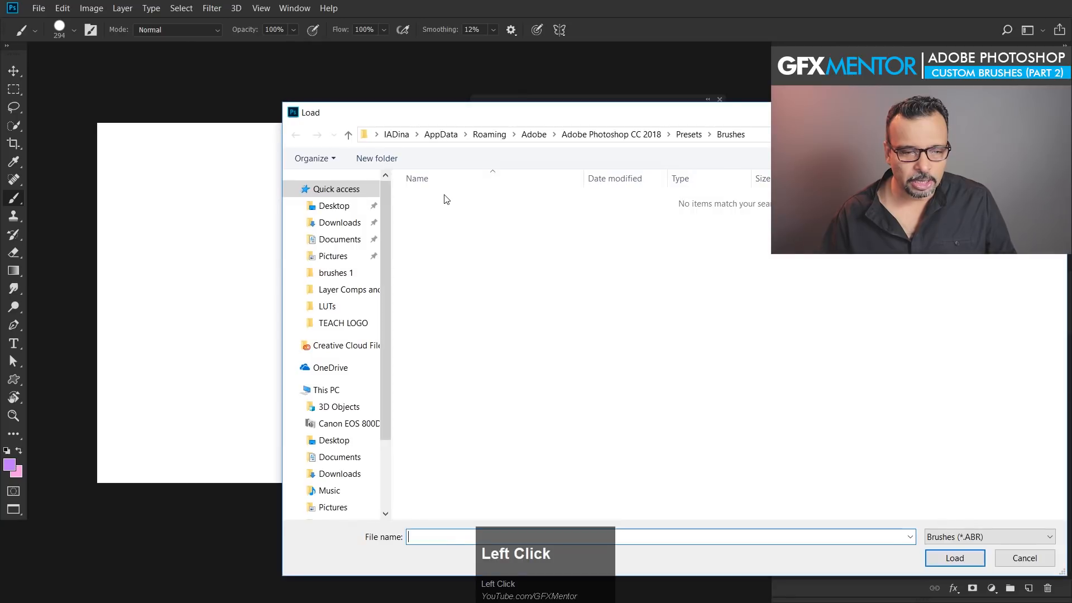
pyautogui.click(345, 206)
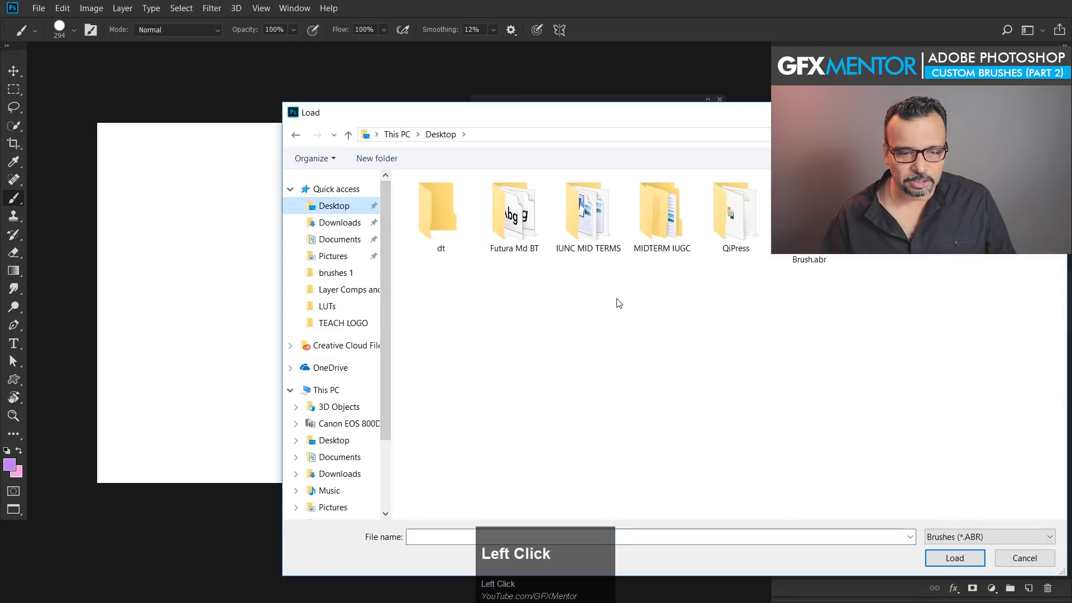
pyautogui.click(812, 251)
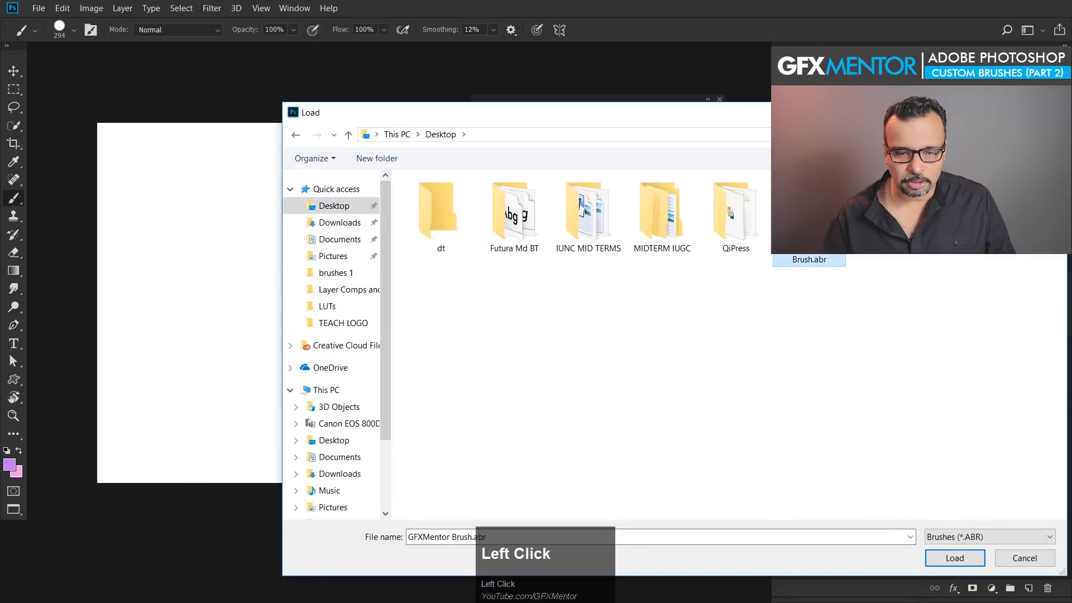
pyautogui.click(954, 557)
# - Expand the imported GFXMentor Brush group and paint scattered butterflies on Layer 1 with its butterfly 647 preset
pyautogui.scroll(-1, 405, 410)
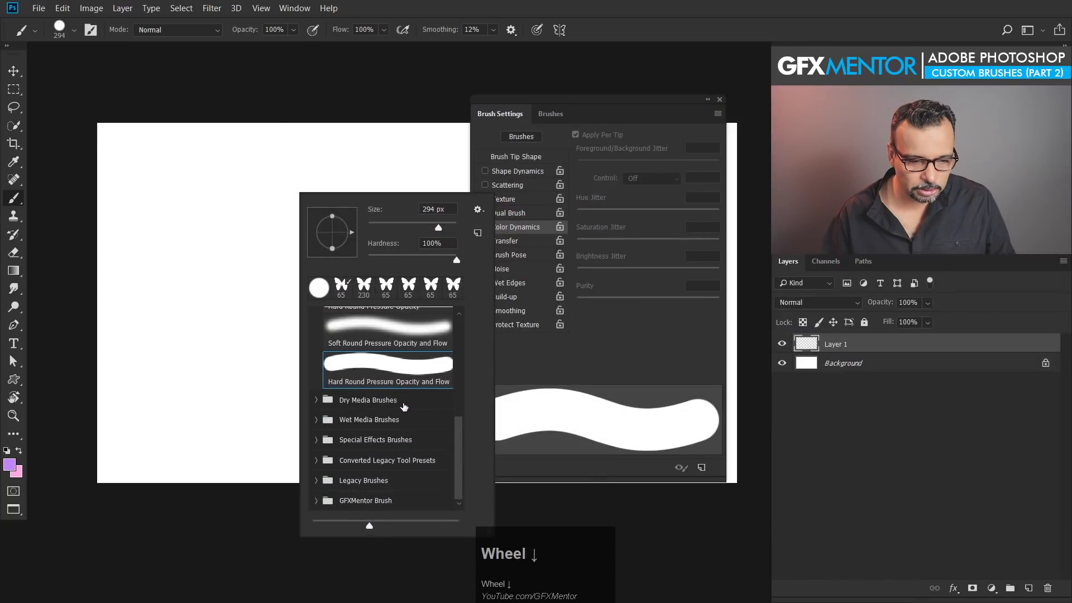
pyautogui.click(339, 506)
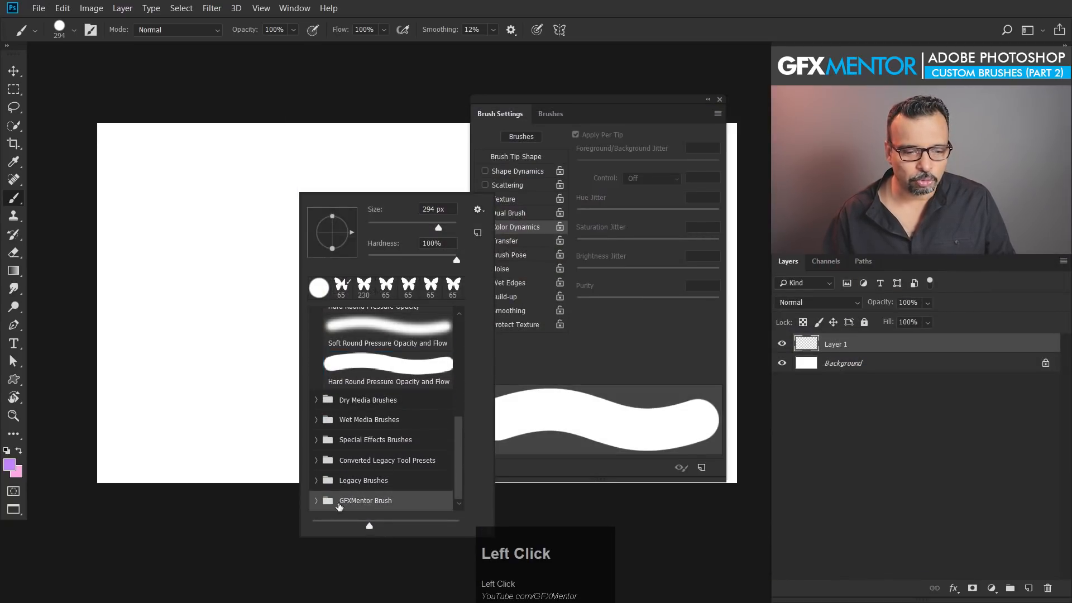
pyautogui.click(315, 502)
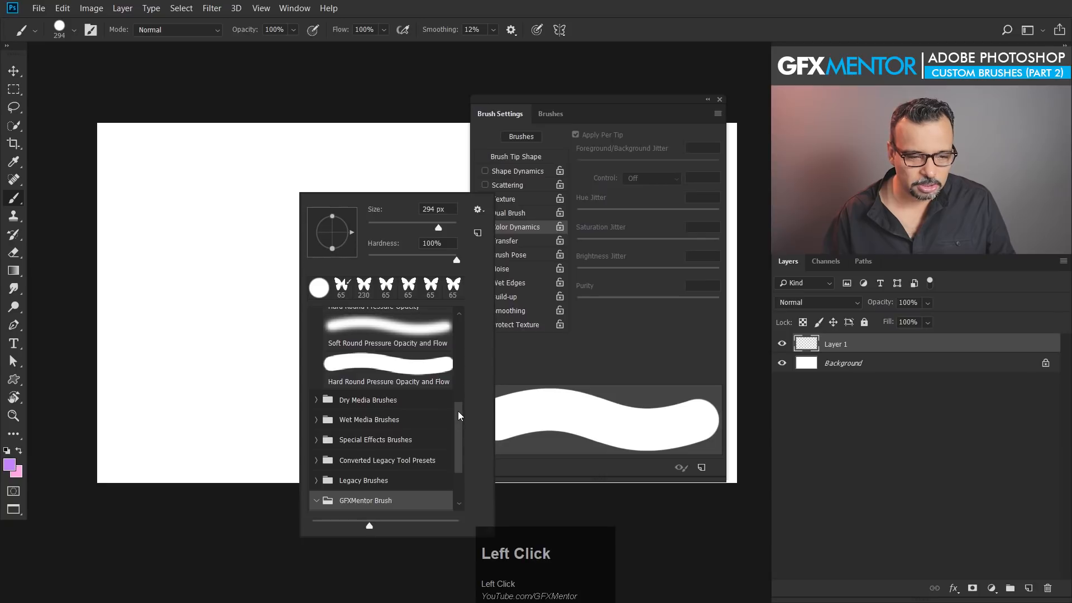
pyautogui.moveTo(459, 415); pyautogui.dragTo(459, 439)
pyautogui.click(407, 462)
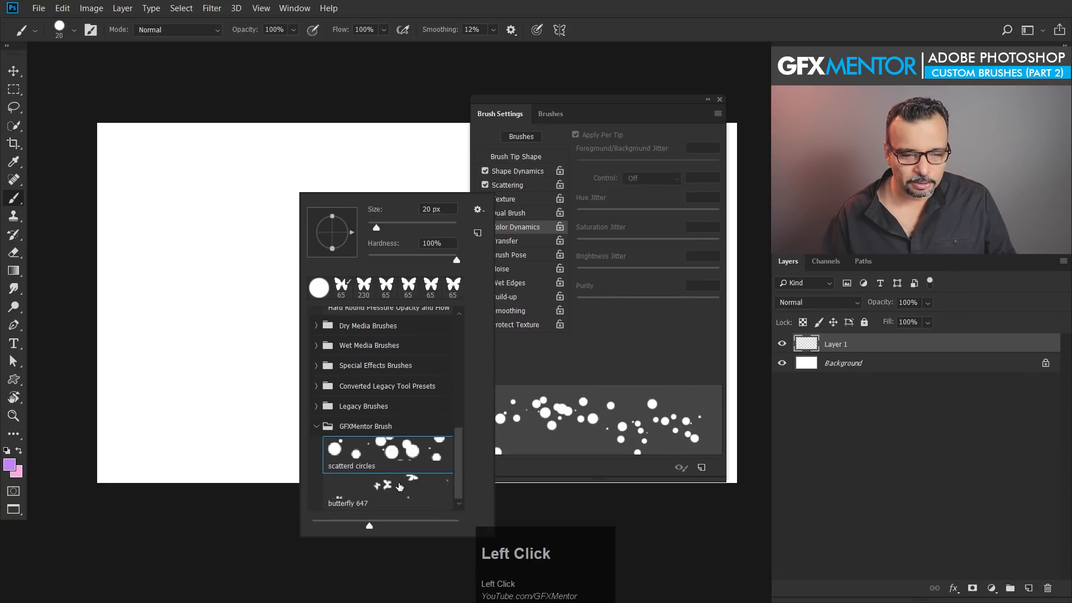
pyautogui.click(400, 487)
pyautogui.moveTo(171, 293)
pyautogui.mouseDown()
pyautogui.moveTo(229, 174)
pyautogui.moveTo(372, 360)
pyautogui.moveTo(169, 346)
pyautogui.moveTo(186, 276)
pyautogui.mouseUp()
# - Switch to the scatterd circles preset and paint a swirl of scattered dots among the butterflies
pyautogui.rightClick(299, 287)
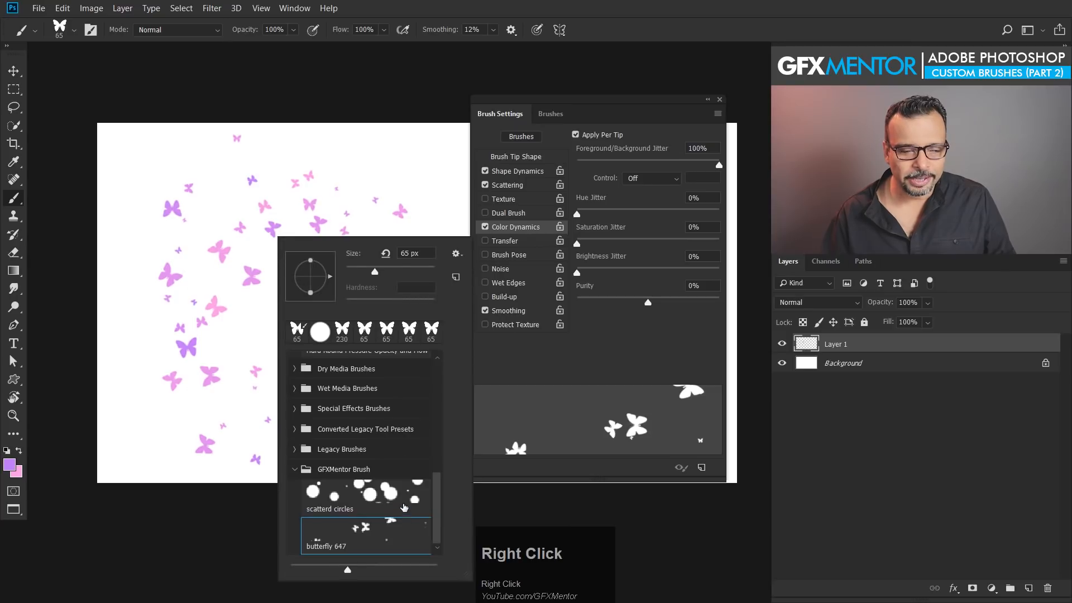
pyautogui.click(404, 507)
pyautogui.moveTo(189, 231)
pyautogui.mouseDown()
pyautogui.moveTo(257, 198)
pyautogui.moveTo(332, 265)
pyautogui.moveTo(405, 263)
pyautogui.mouseUp()
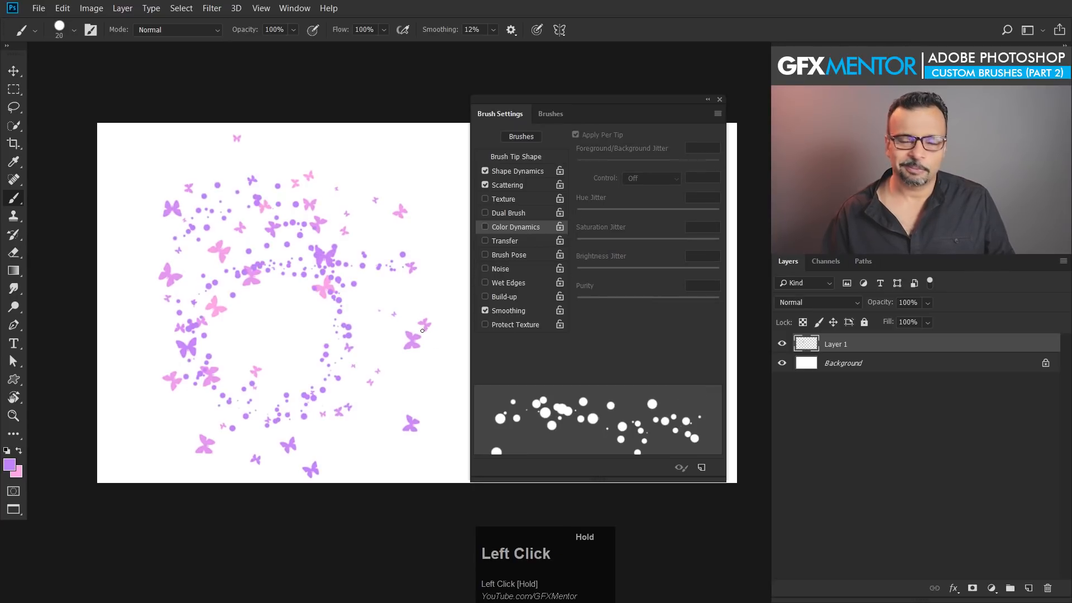